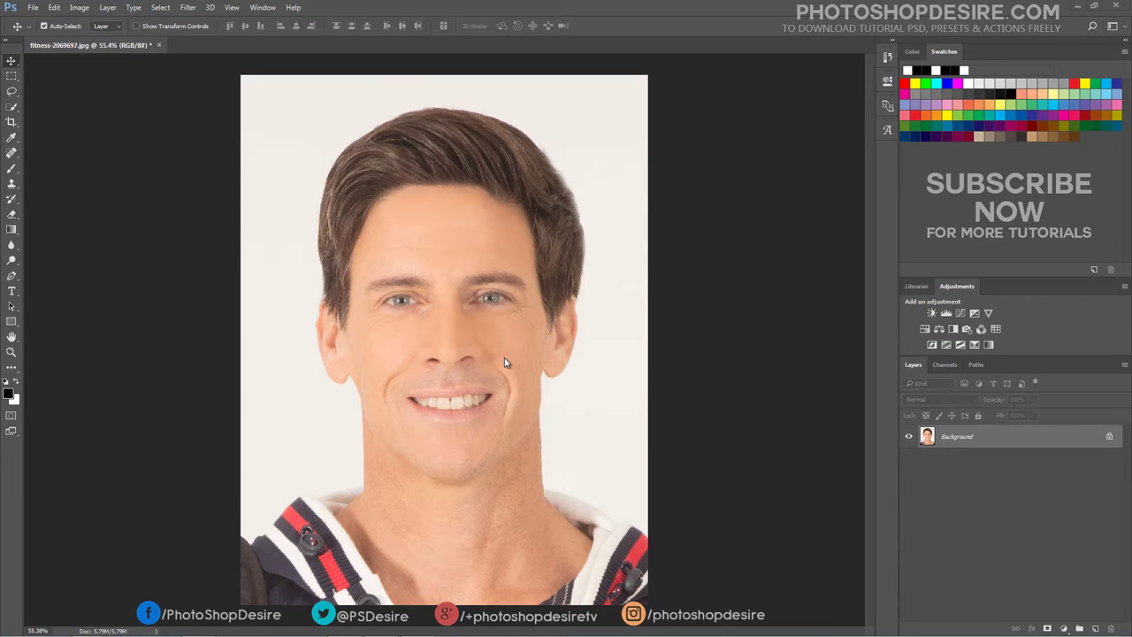
# Add a solid black (#000000) fill layer, Color Fill 1, above the portrait
pyautogui.click(111, 8)
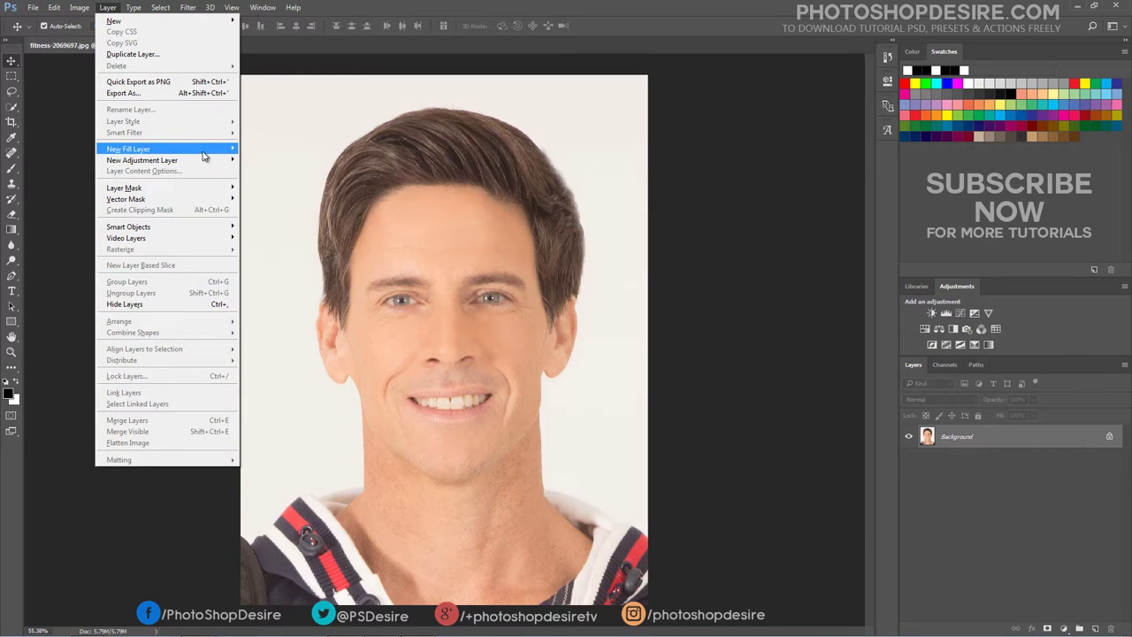
pyautogui.moveTo(210, 155)
pyautogui.click(281, 150)
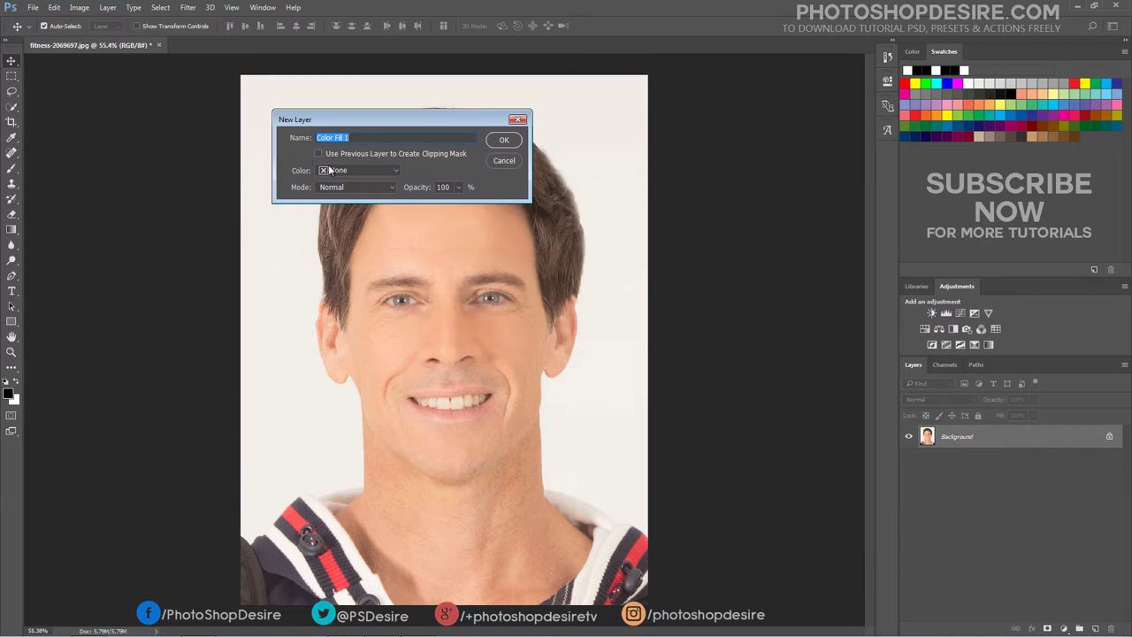
pyautogui.click(504, 142)
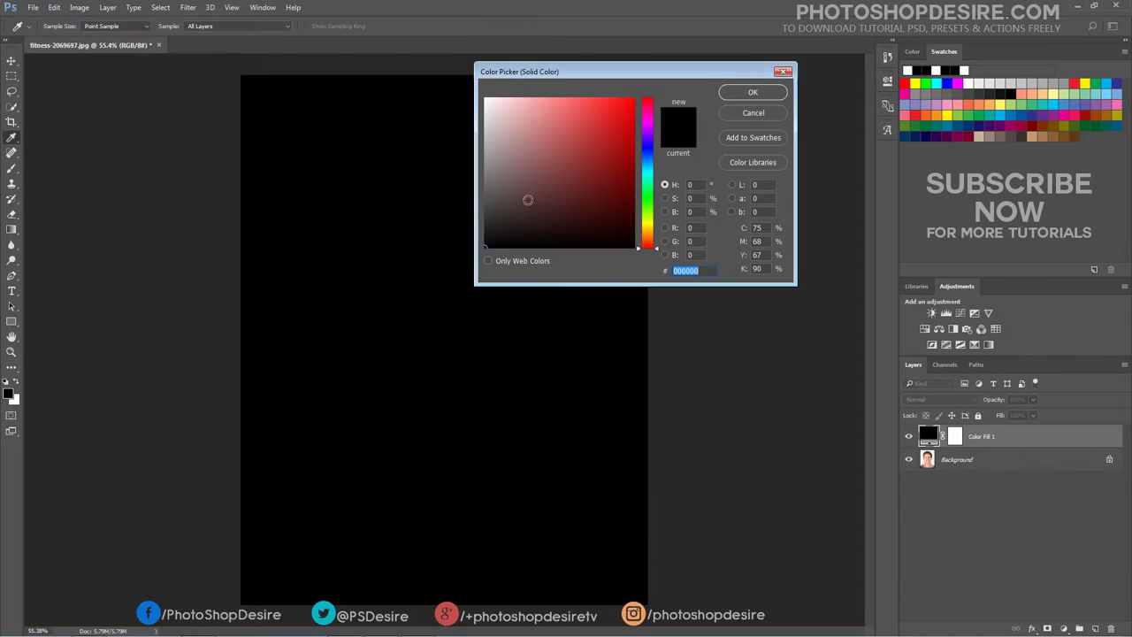
pyautogui.click(753, 95)
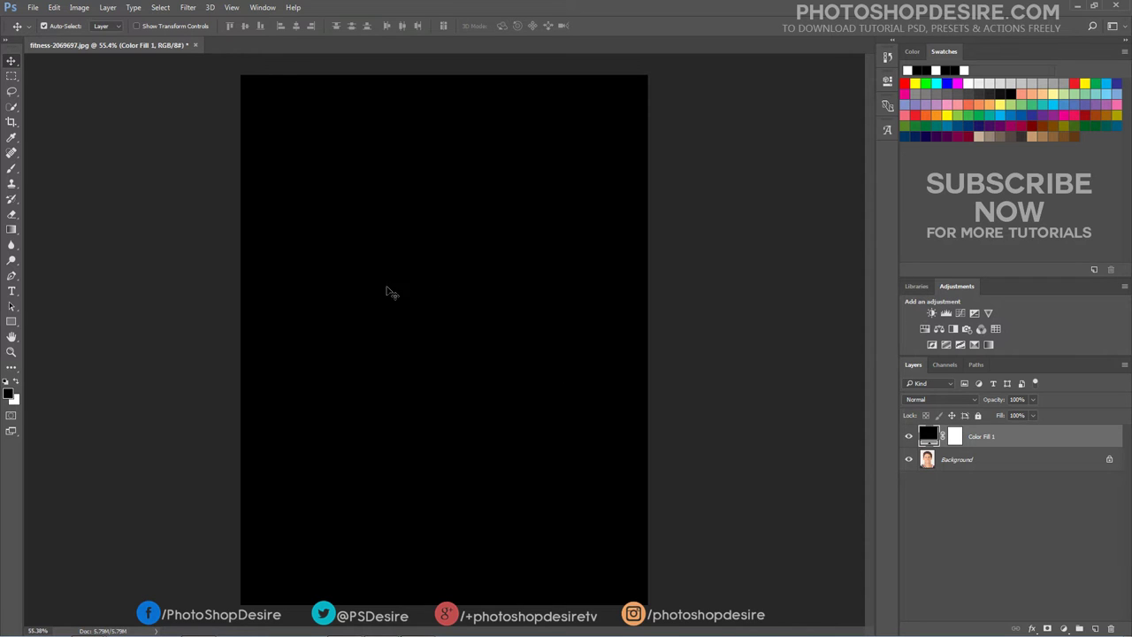
# Convert Color Fill 1 to a smart object and add 35% Gaussian monochromatic noise
pyautogui.click(187, 8)
pyautogui.moveTo(279, 172)
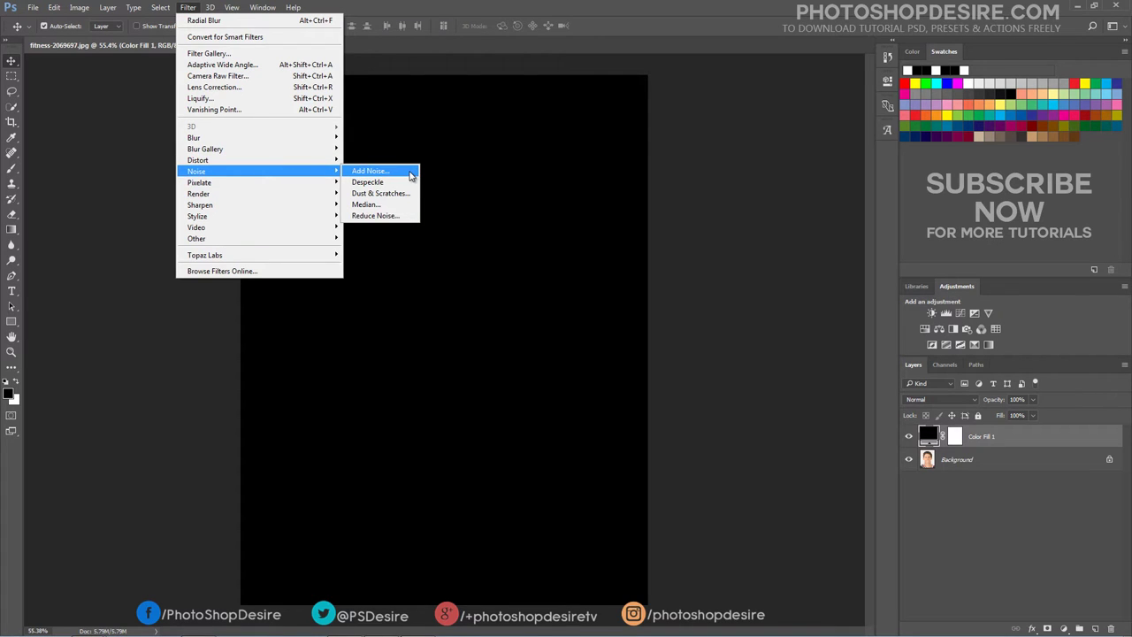
pyautogui.click(411, 174)
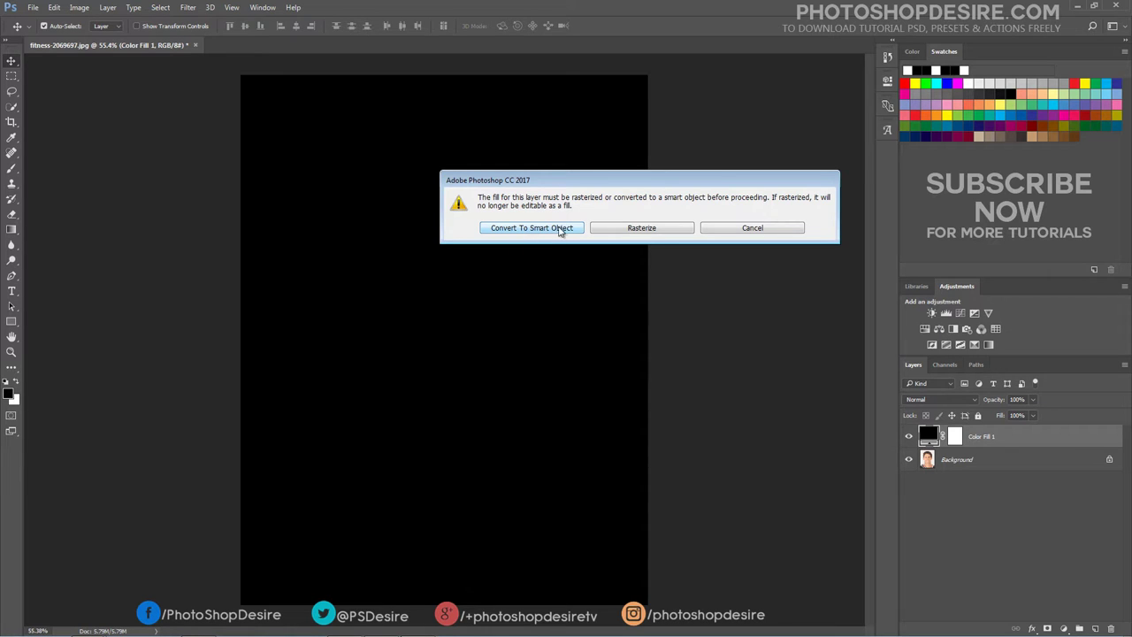
pyautogui.click(579, 230)
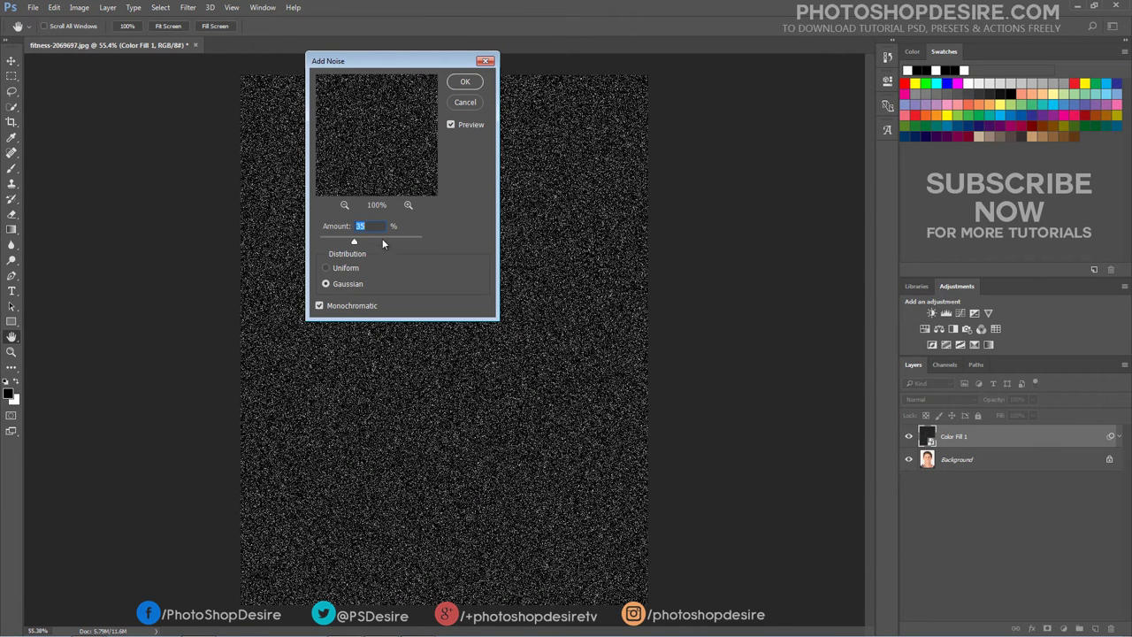
pyautogui.click(375, 229)
pyautogui.click(361, 307)
pyautogui.click(360, 308)
pyautogui.click(465, 81)
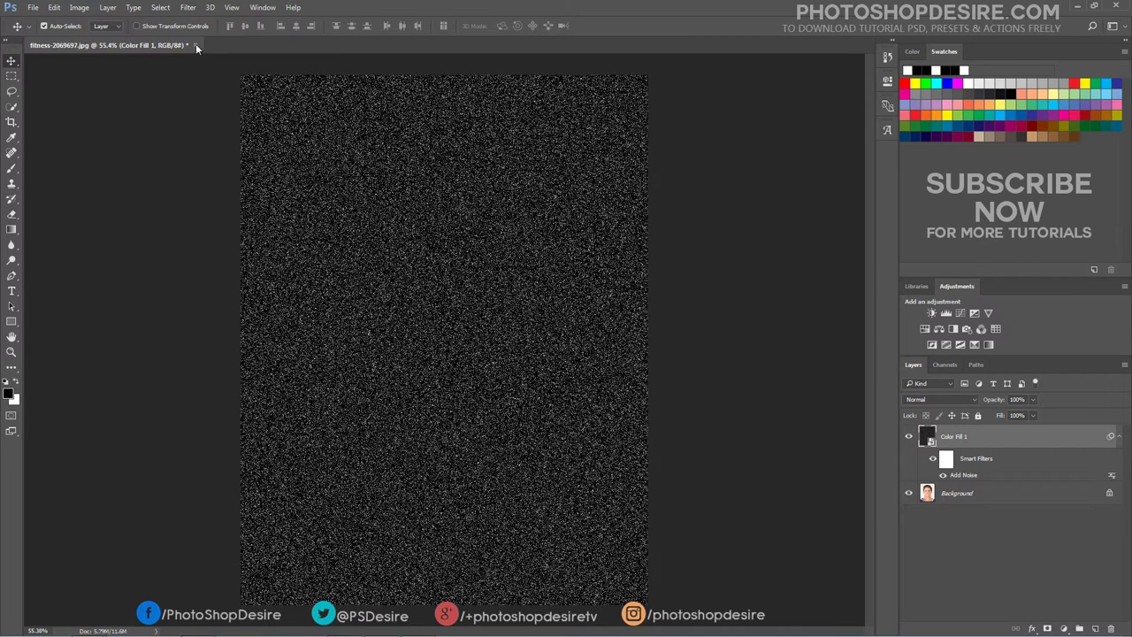
# Soften the noise with a 0.4 pixel Gaussian Blur
pyautogui.click(190, 9)
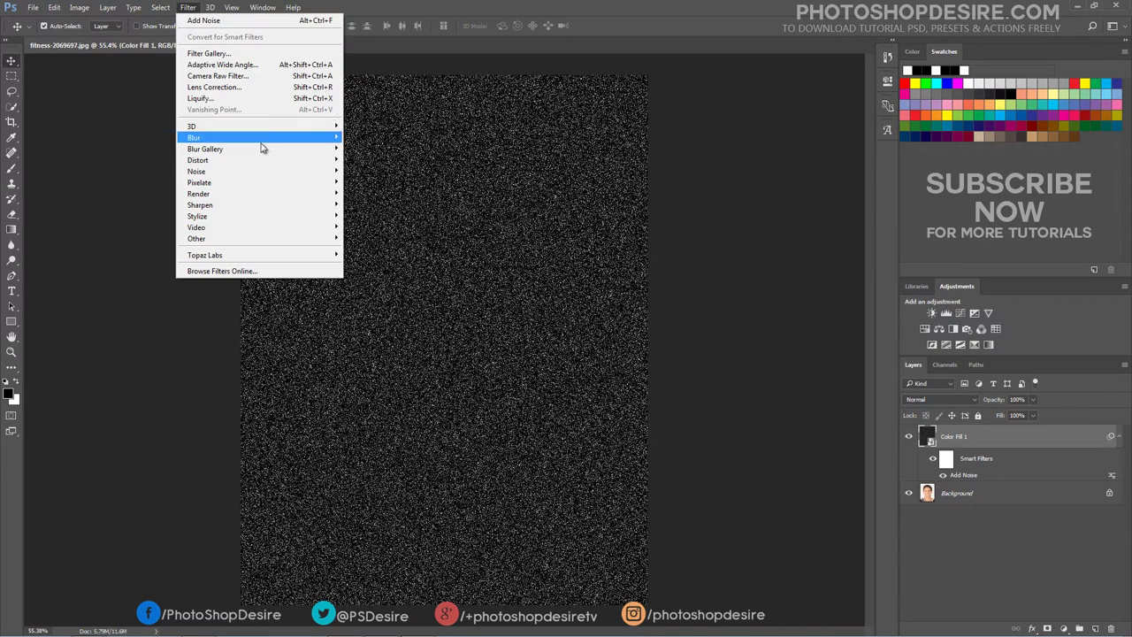
pyautogui.moveTo(297, 167)
pyautogui.moveTo(305, 143)
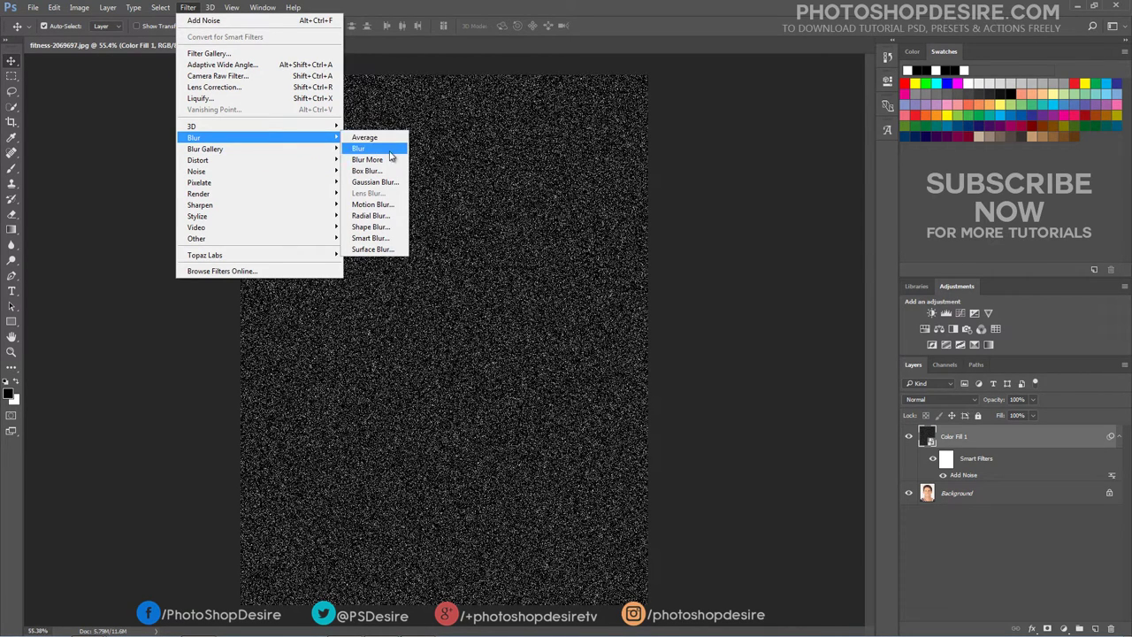
pyautogui.click(406, 183)
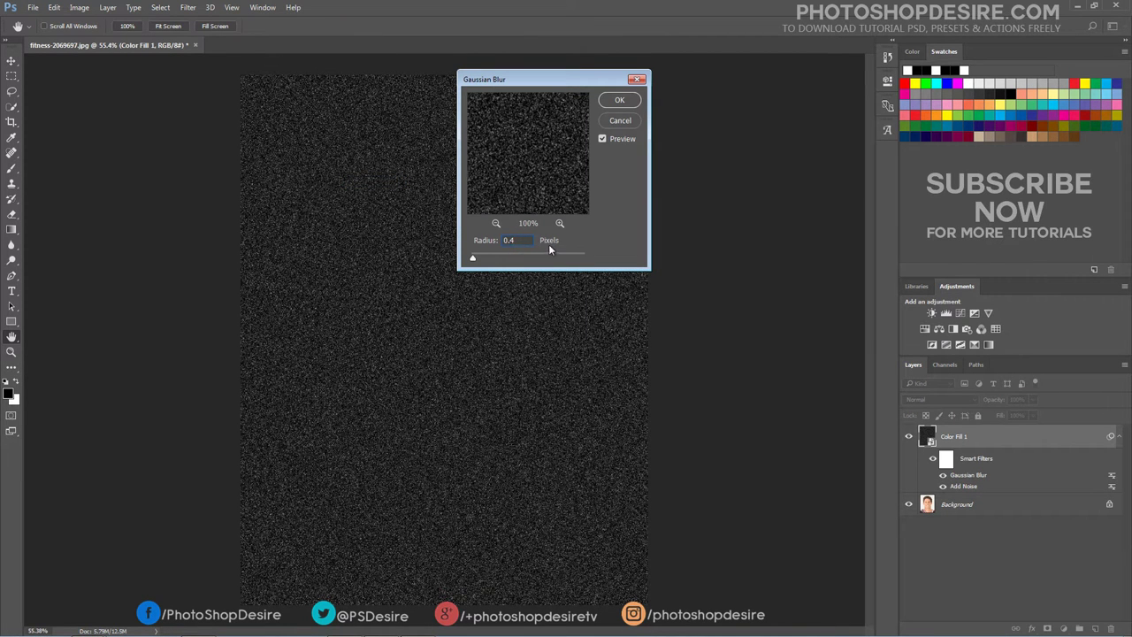
pyautogui.click(622, 100)
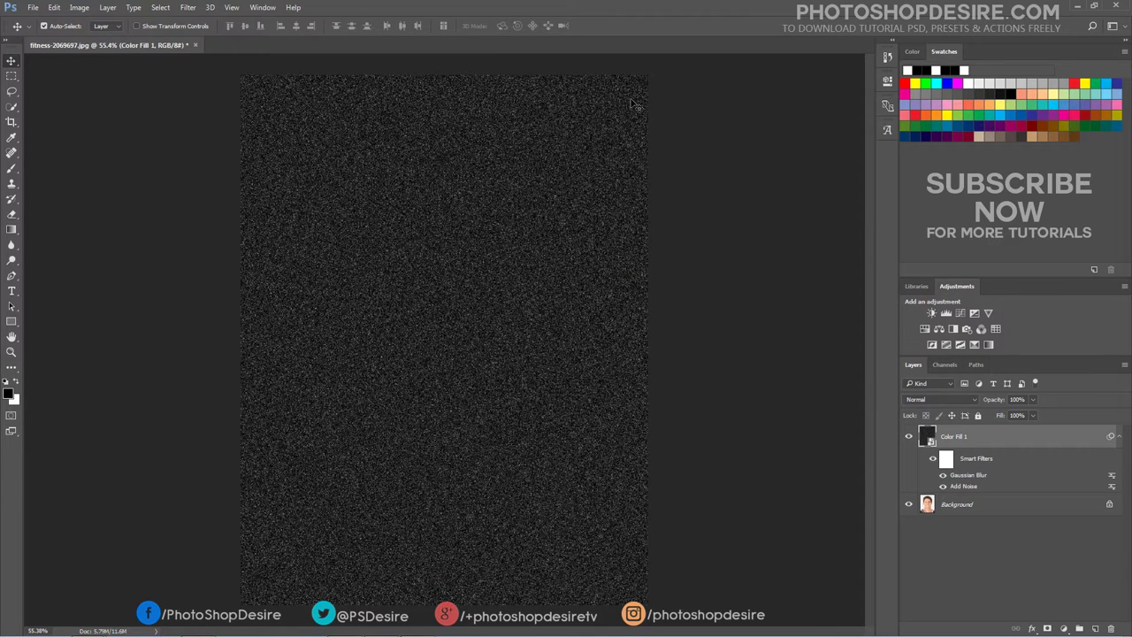
# Apply a Radial Blur with Amount 10 in Zoom mode to streak the noise outward
pyautogui.click(189, 8)
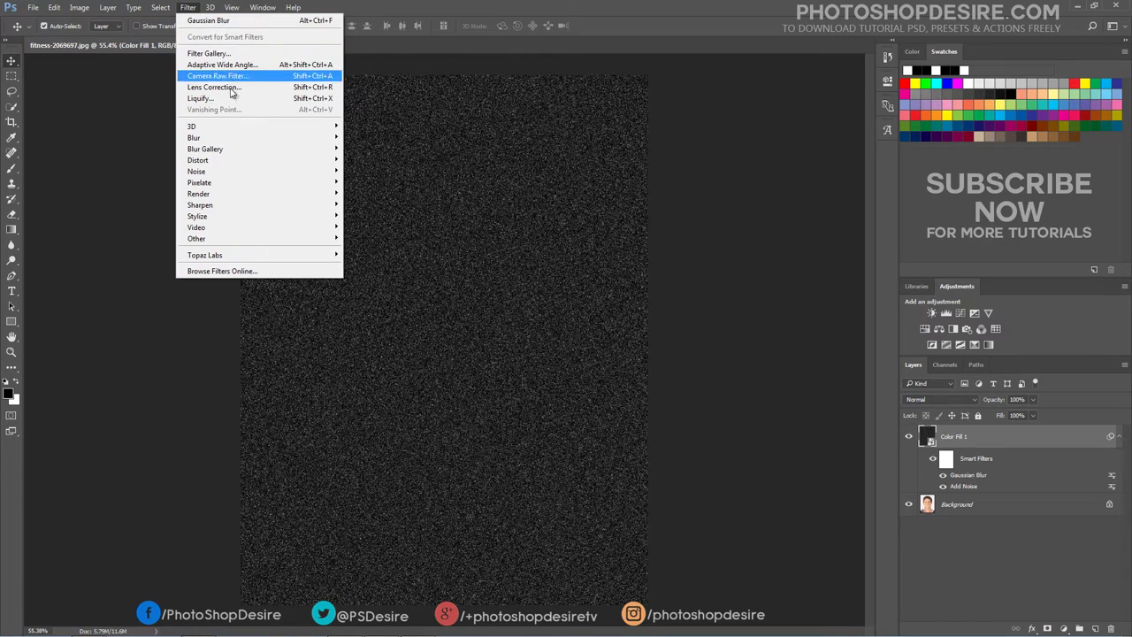
pyautogui.moveTo(307, 138)
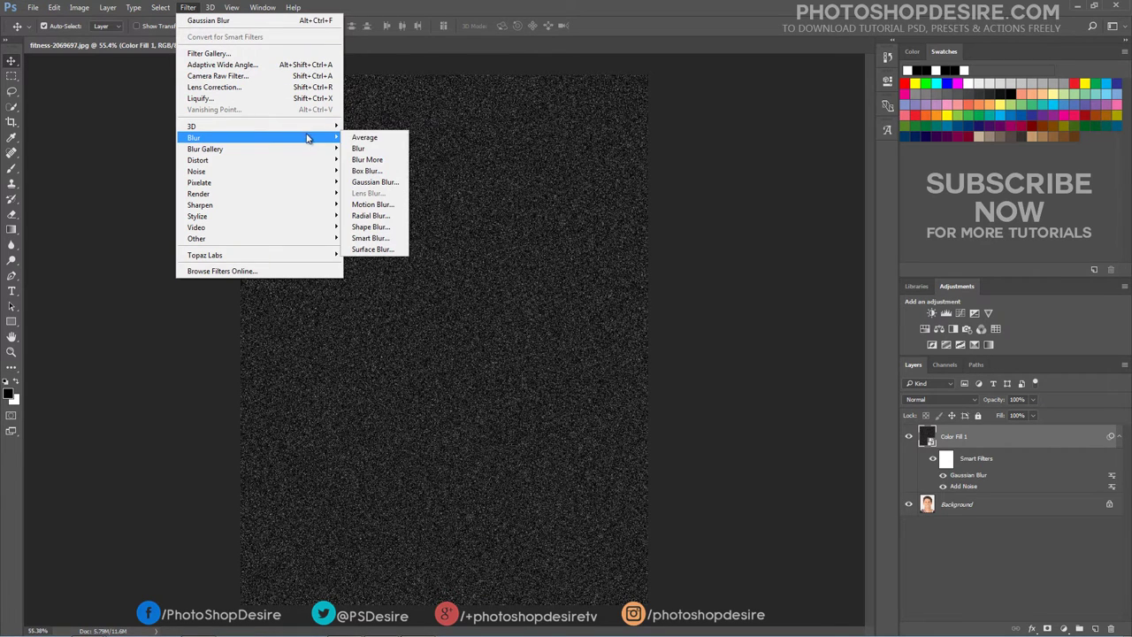
pyautogui.click(400, 220)
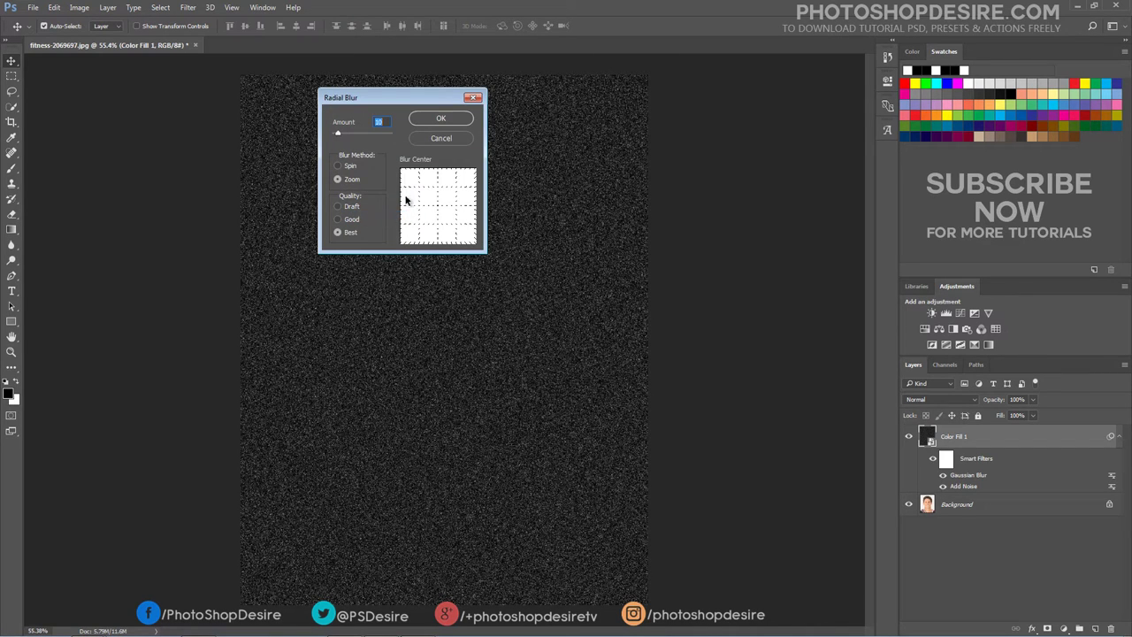
pyautogui.click(340, 184)
pyautogui.click(389, 123)
pyautogui.click(421, 121)
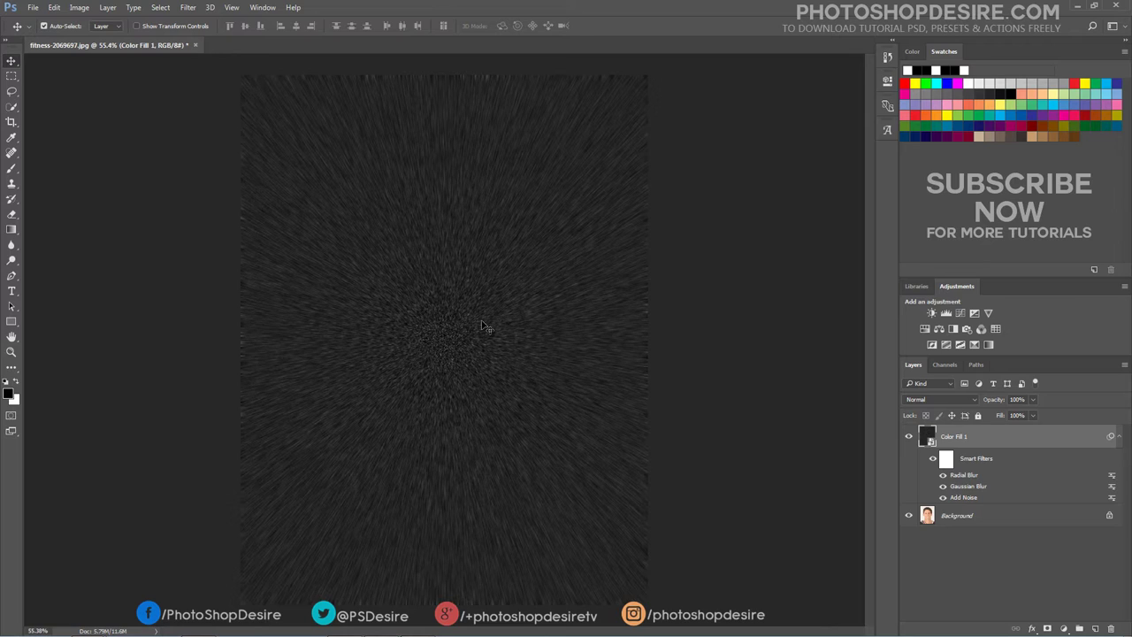
# Toggle Color Fill 1's visibility to compare the streaked fill against the portrait
pyautogui.click(911, 439)
pyautogui.click(910, 438)
pyautogui.click(910, 438)
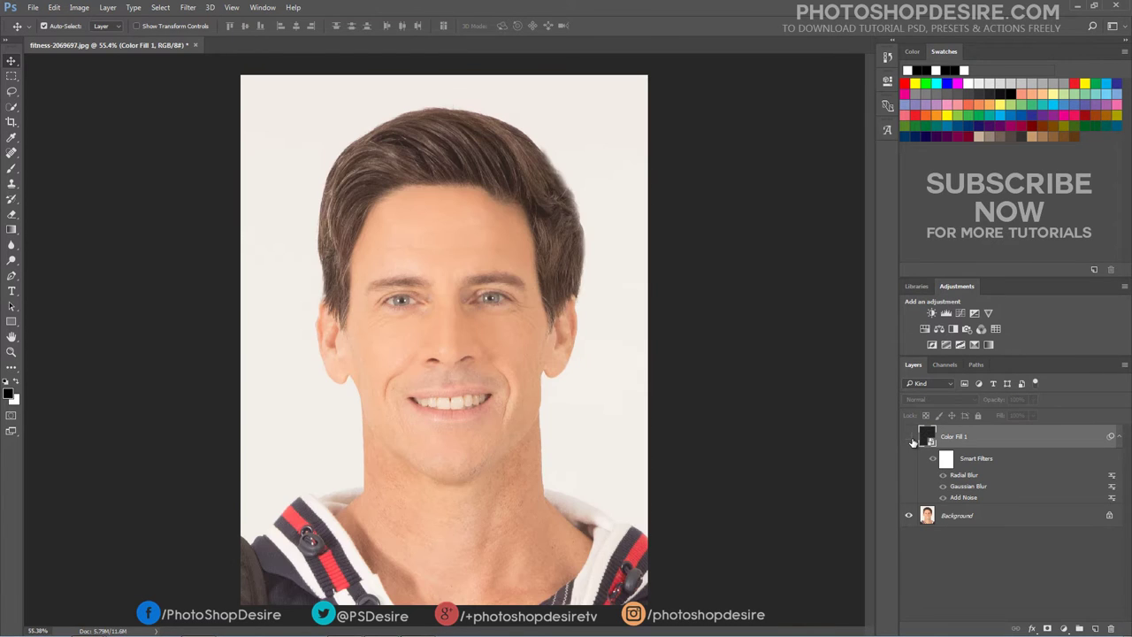
pyautogui.click(910, 438)
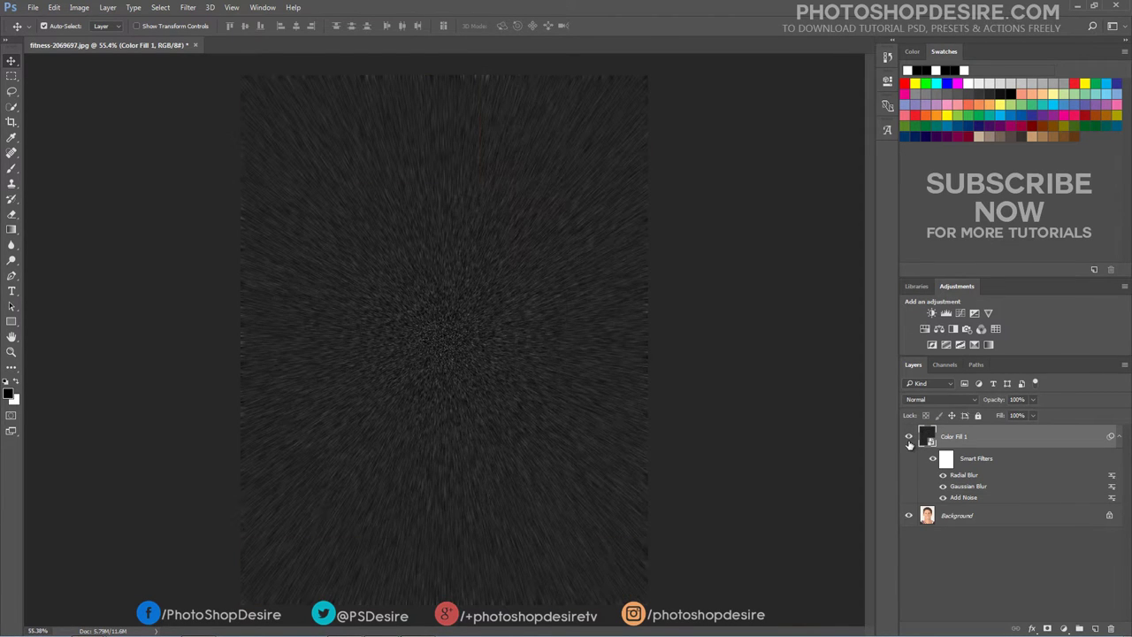
pyautogui.click(909, 438)
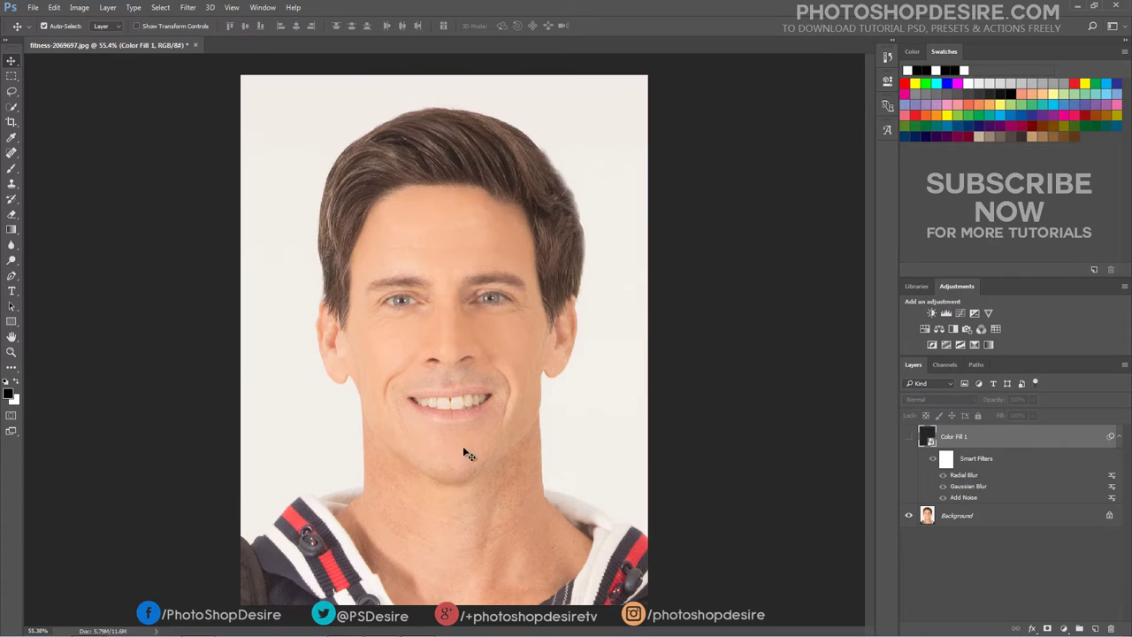
pyautogui.click(908, 438)
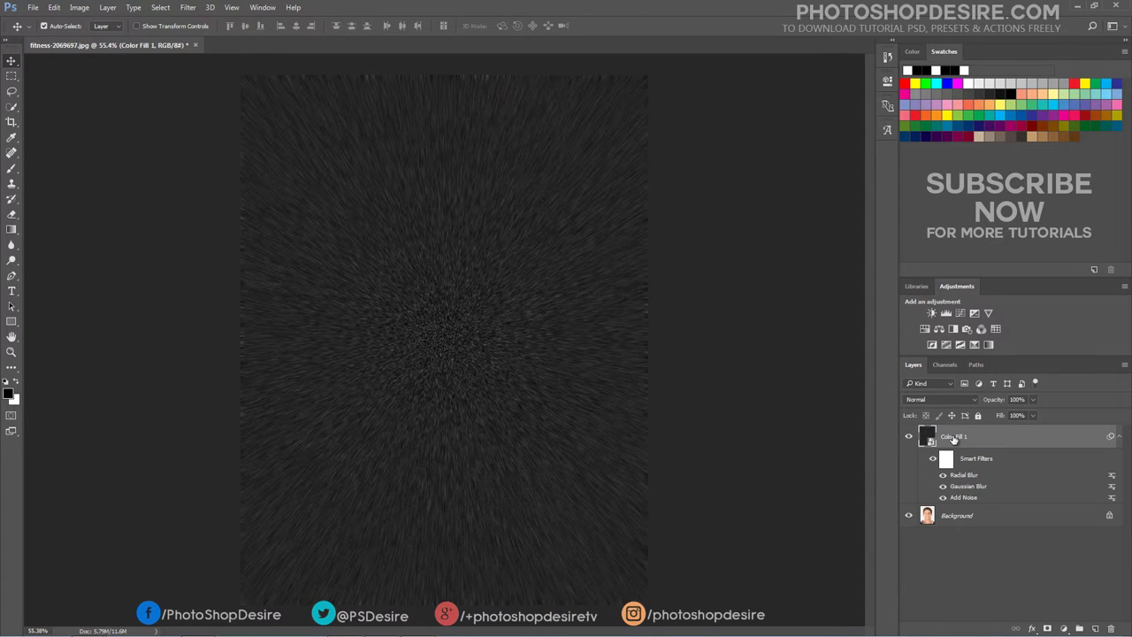
# Conceal Color Fill 1 behind a black Hide All layer mask
pyautogui.click(108, 7)
pyautogui.moveTo(213, 189)
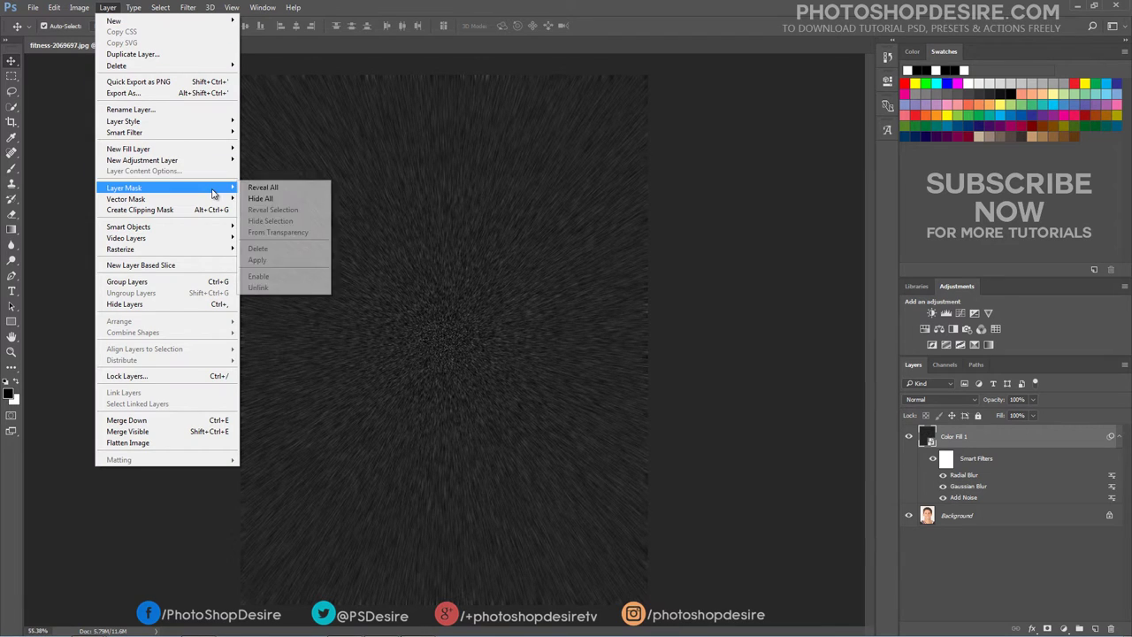
pyautogui.click(284, 200)
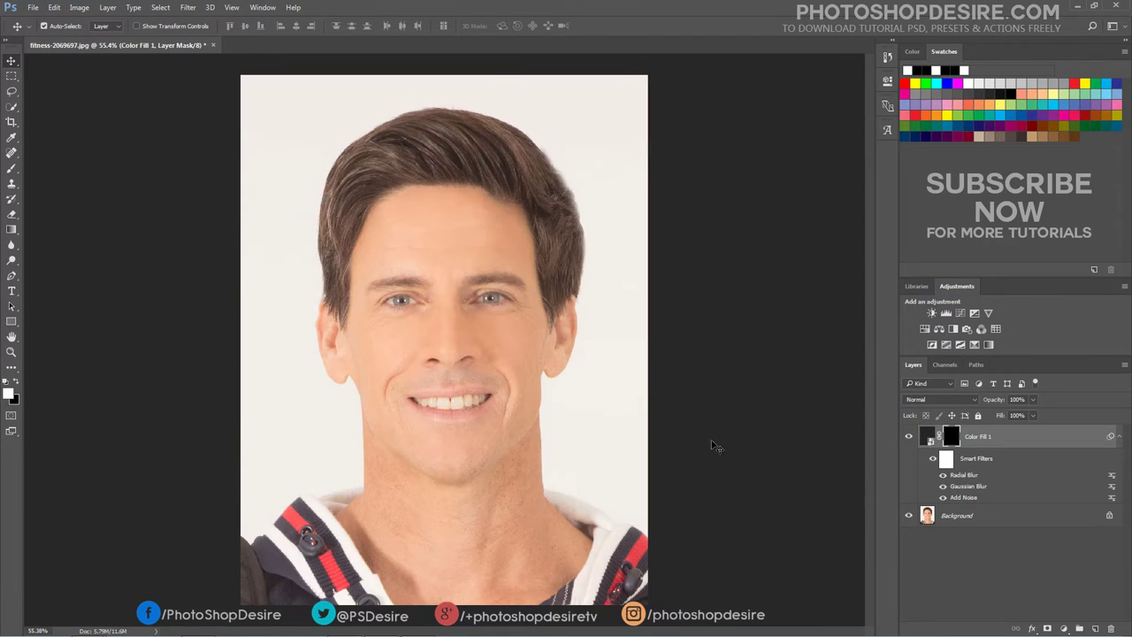
pyautogui.click(11, 171)
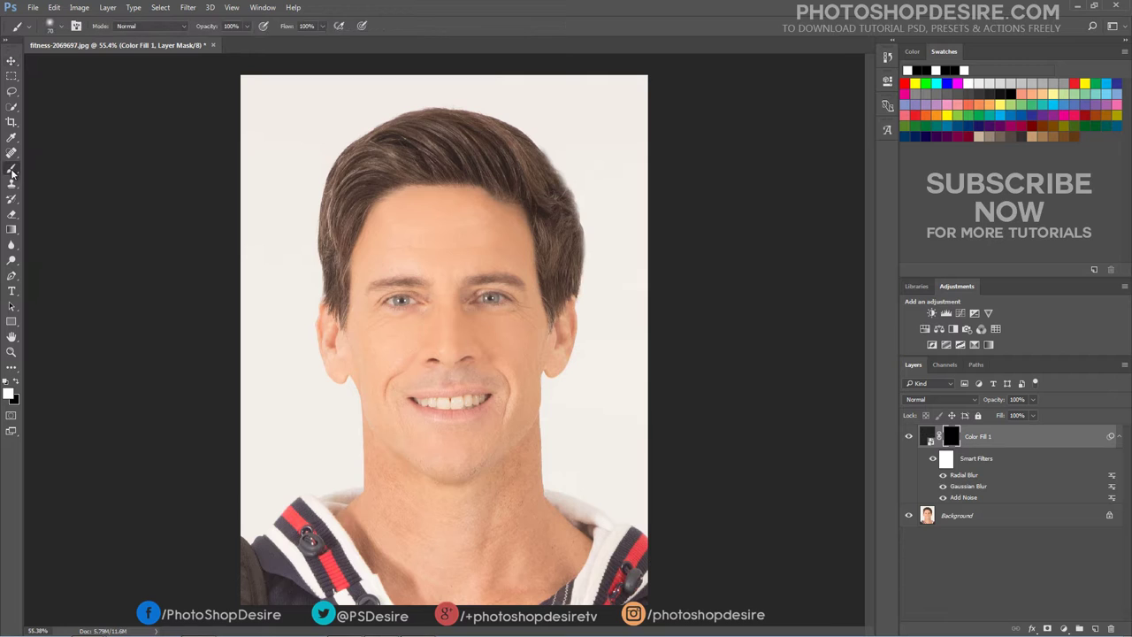
# With a soft round brush, paint a mustache over the upper lip after undoing a chin test stroke
pyautogui.click(60, 28)
pyautogui.click(61, 141)
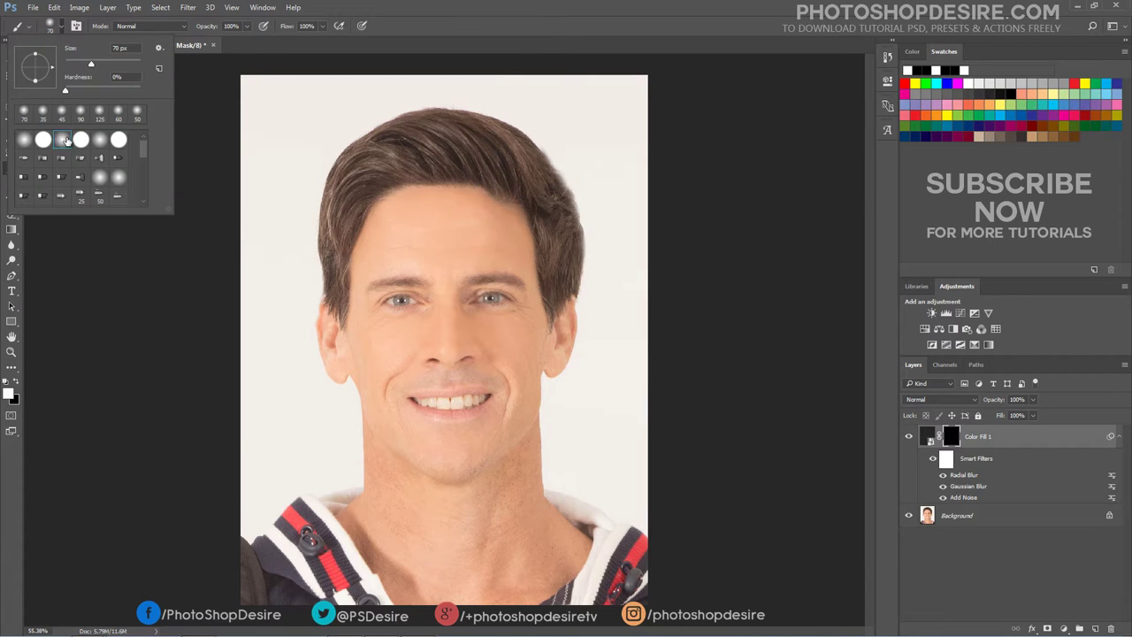
pyautogui.moveTo(436, 442)
pyautogui.mouseDown()
pyautogui.moveTo(468, 447)
pyautogui.moveTo(433, 456)
pyautogui.moveTo(419, 441)
pyautogui.moveTo(476, 445)
pyautogui.moveTo(458, 447)
pyautogui.moveTo(467, 464)
pyautogui.moveTo(469, 454)
pyautogui.mouseUp()
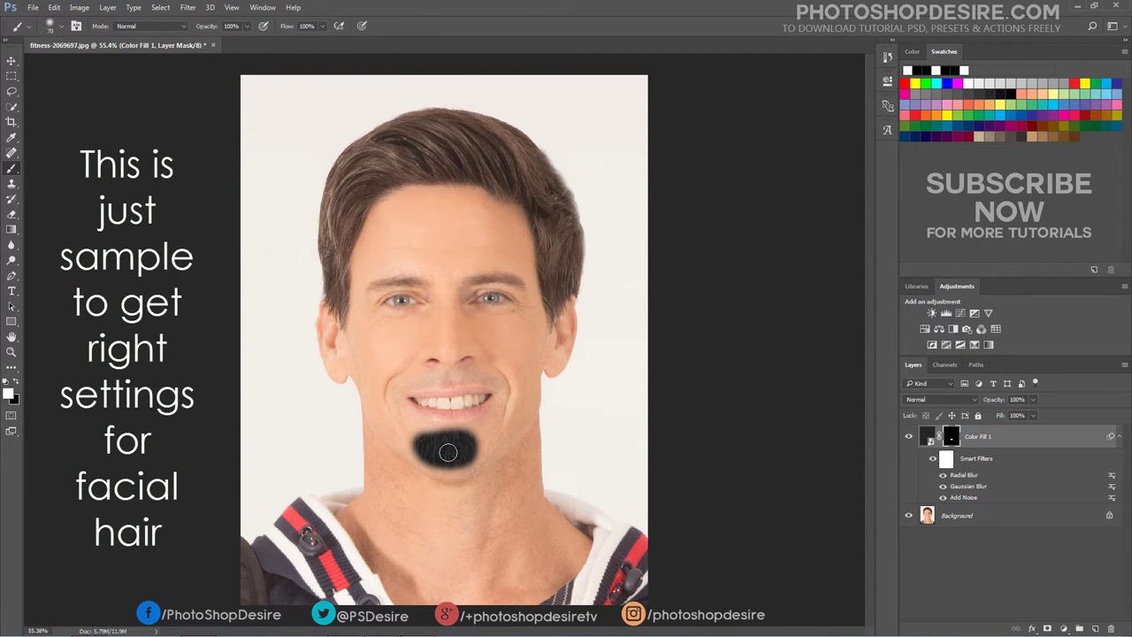
pyautogui.hotkey('ctrl', 'z')
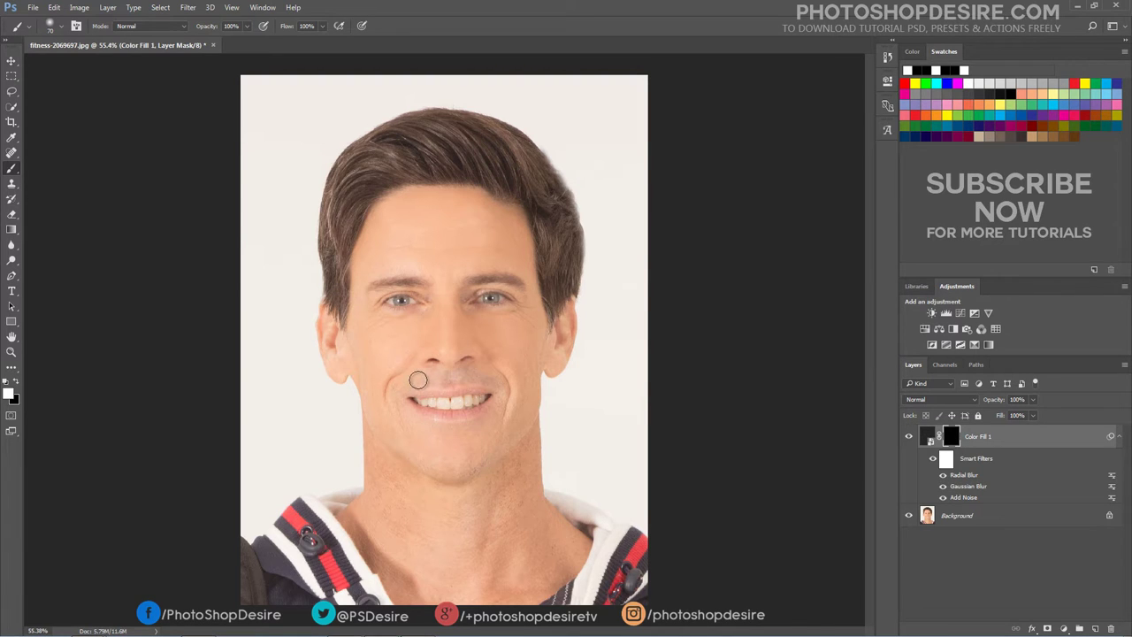
pyautogui.moveTo(417, 380)
pyautogui.mouseDown()
pyautogui.moveTo(484, 381)
pyautogui.moveTo(409, 382)
pyautogui.mouseUp()
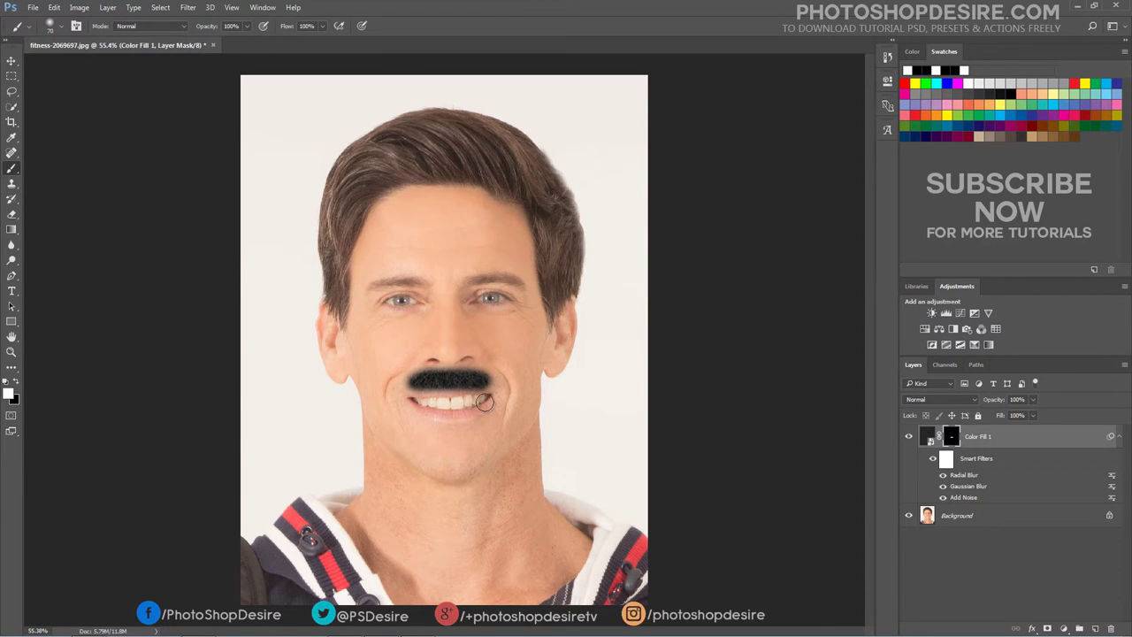
pyautogui.click(1064, 628)
# Add a Curves adjustment clipped to Color Fill 1, pulling in white and black points to lighten the mustache
pyautogui.click(1044, 440)
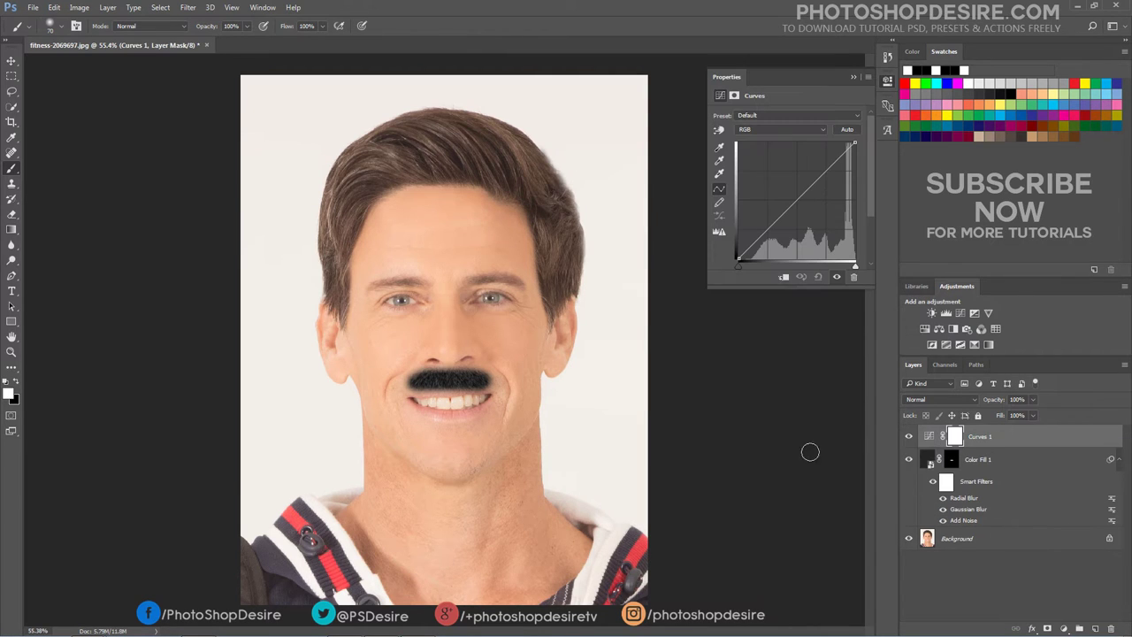
pyautogui.click(784, 278)
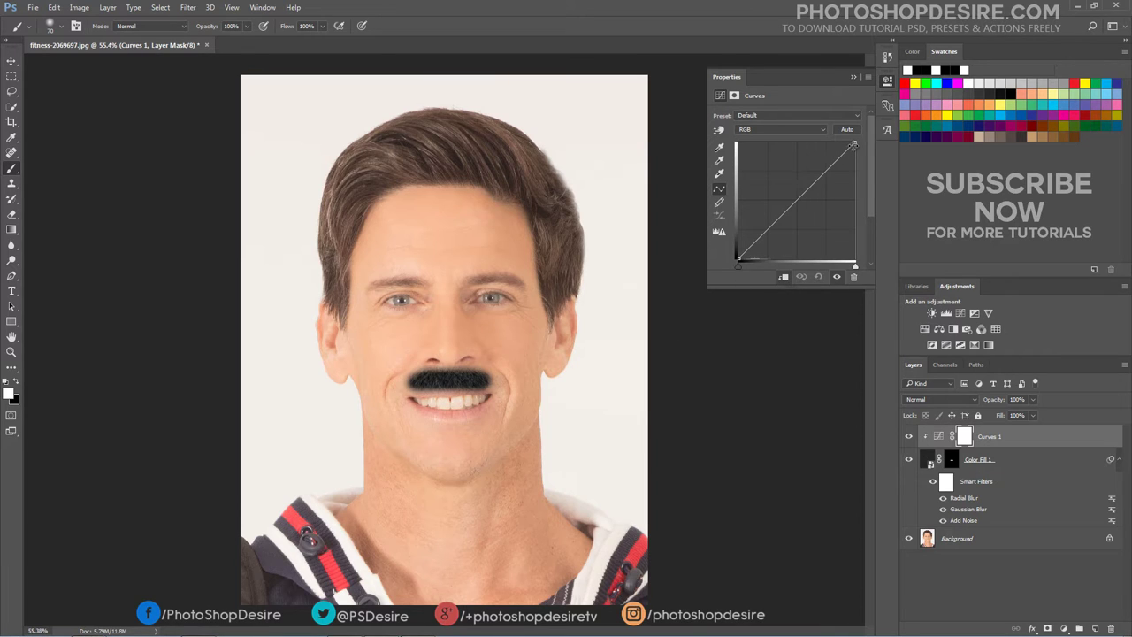
pyautogui.moveTo(854, 143); pyautogui.dragTo(838, 142)
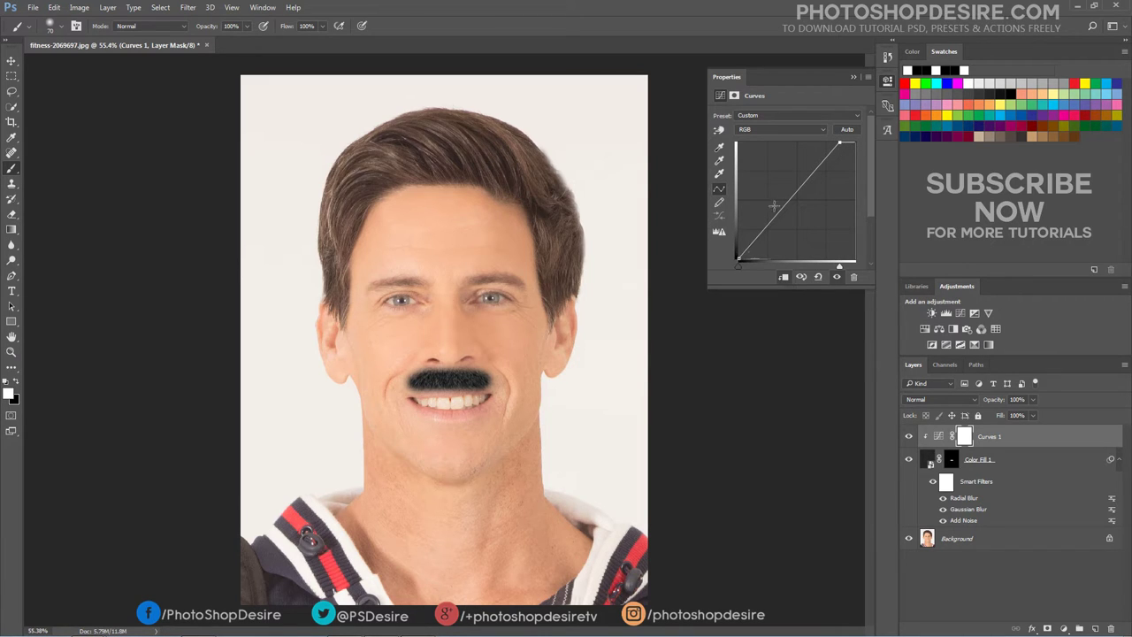
pyautogui.moveTo(738, 257); pyautogui.dragTo(727, 257)
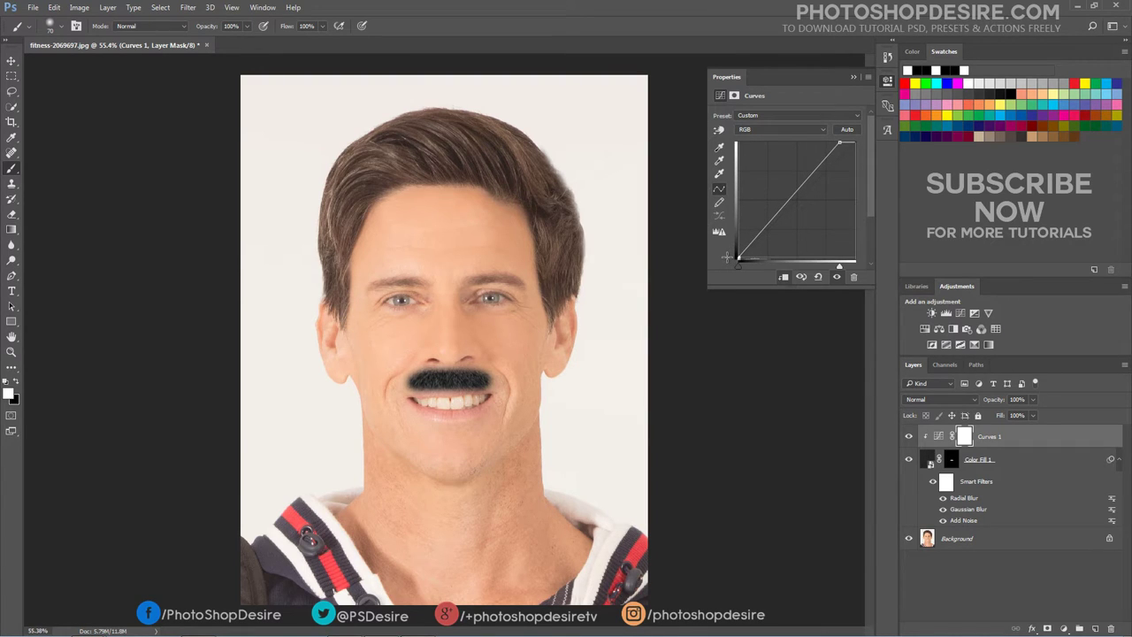
pyautogui.moveTo(735, 256); pyautogui.dragTo(735, 255)
pyautogui.click(853, 78)
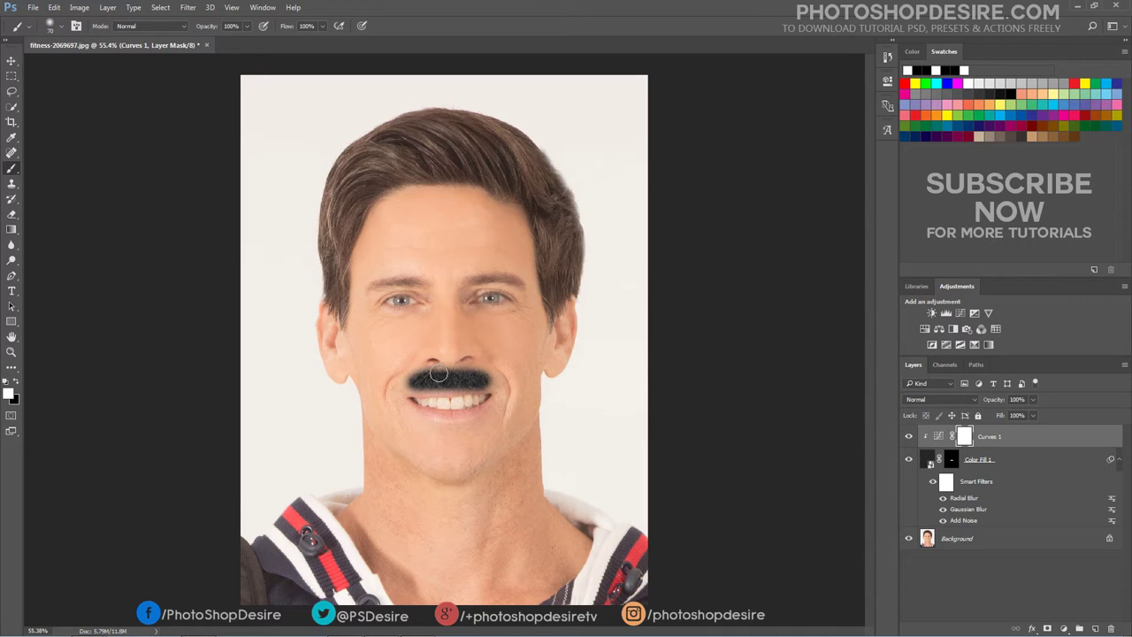
pyautogui.click(111, 8)
# Add a clipped skin-tone fill, Color Fill 2 (#fdcaab), in Soft Light blend mode
pyautogui.moveTo(201, 154)
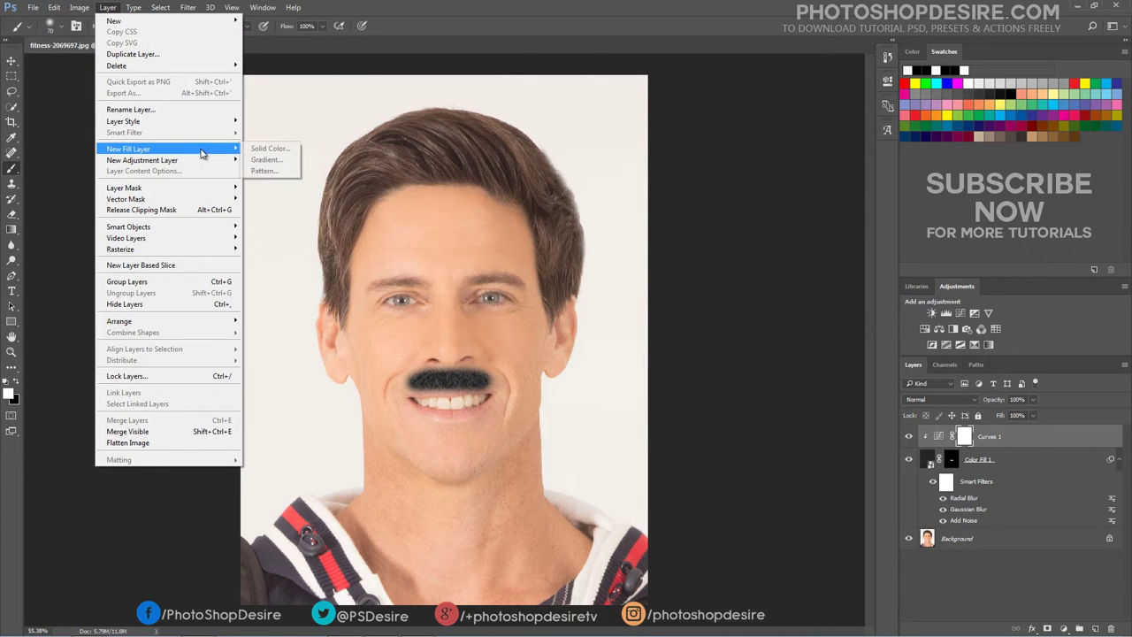
pyautogui.click(265, 148)
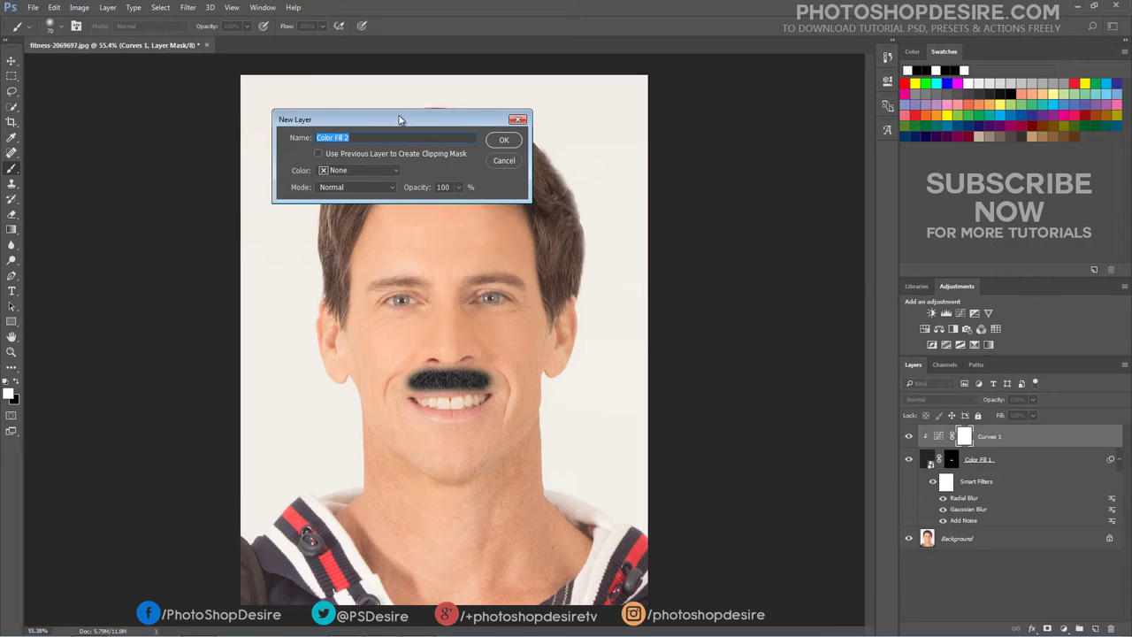
pyautogui.moveTo(399, 120); pyautogui.dragTo(634, 139)
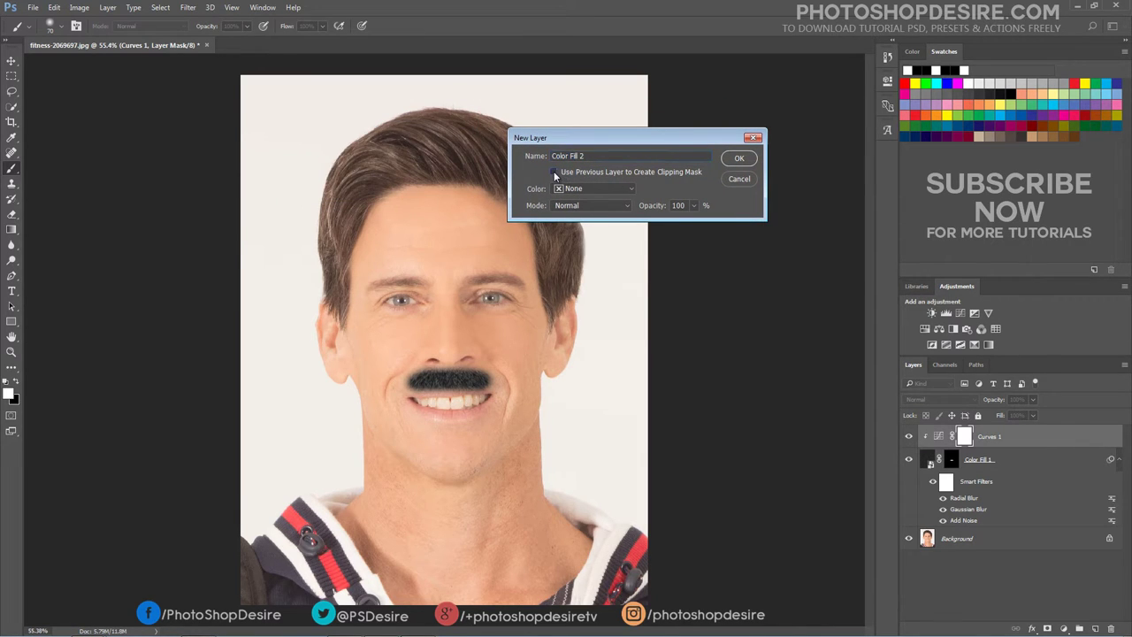
pyautogui.click(729, 164)
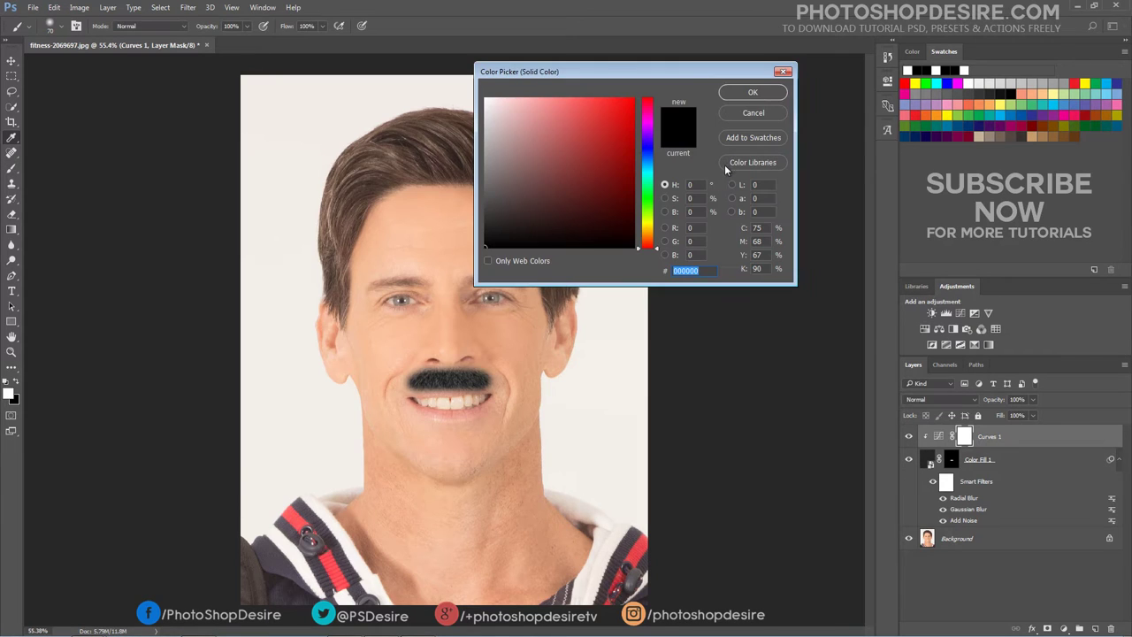
pyautogui.click(390, 342)
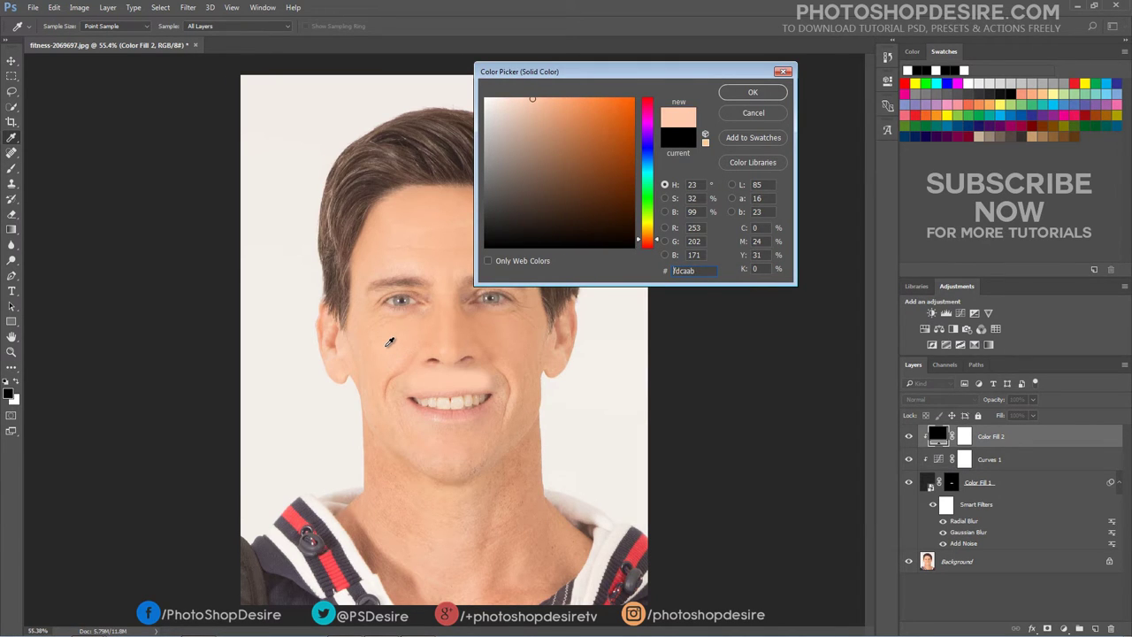
pyautogui.click(750, 94)
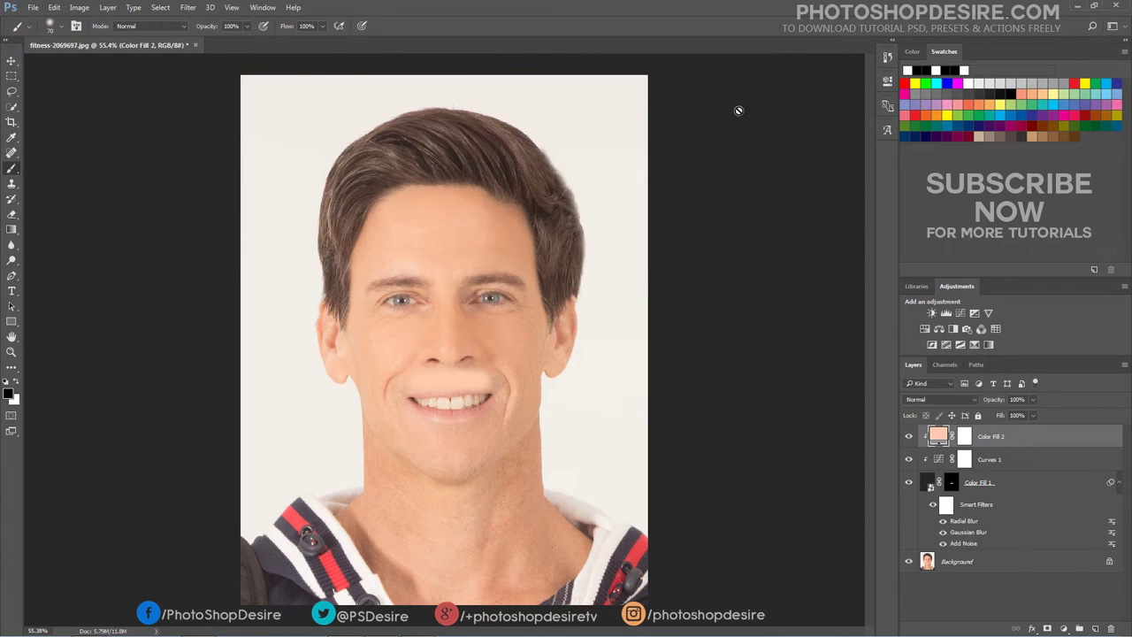
pyautogui.click(958, 401)
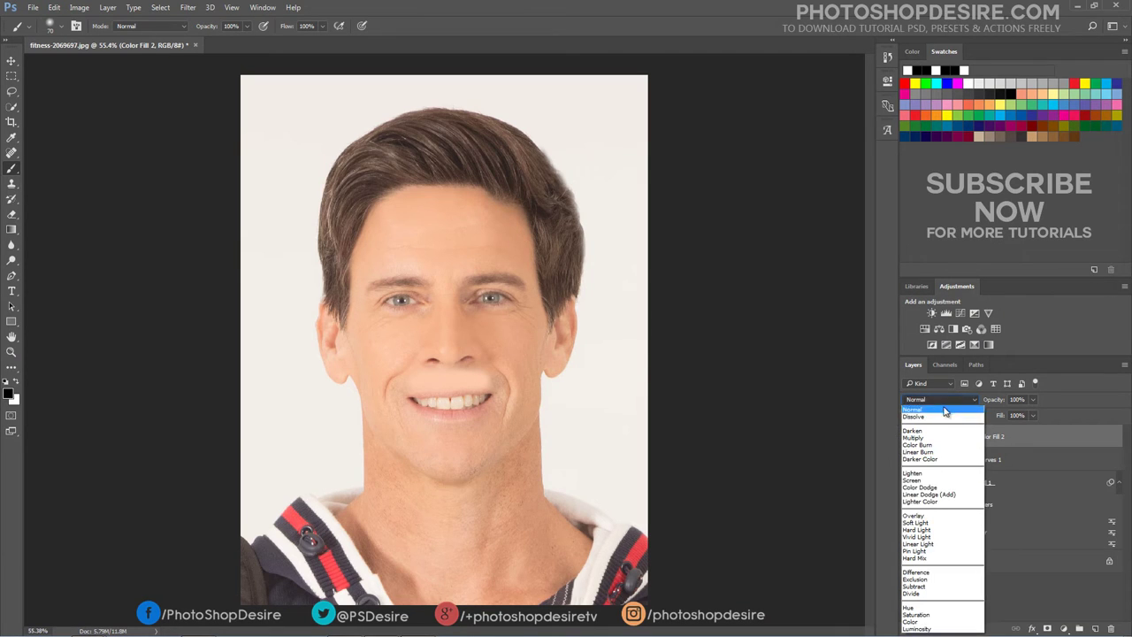
pyautogui.click(927, 524)
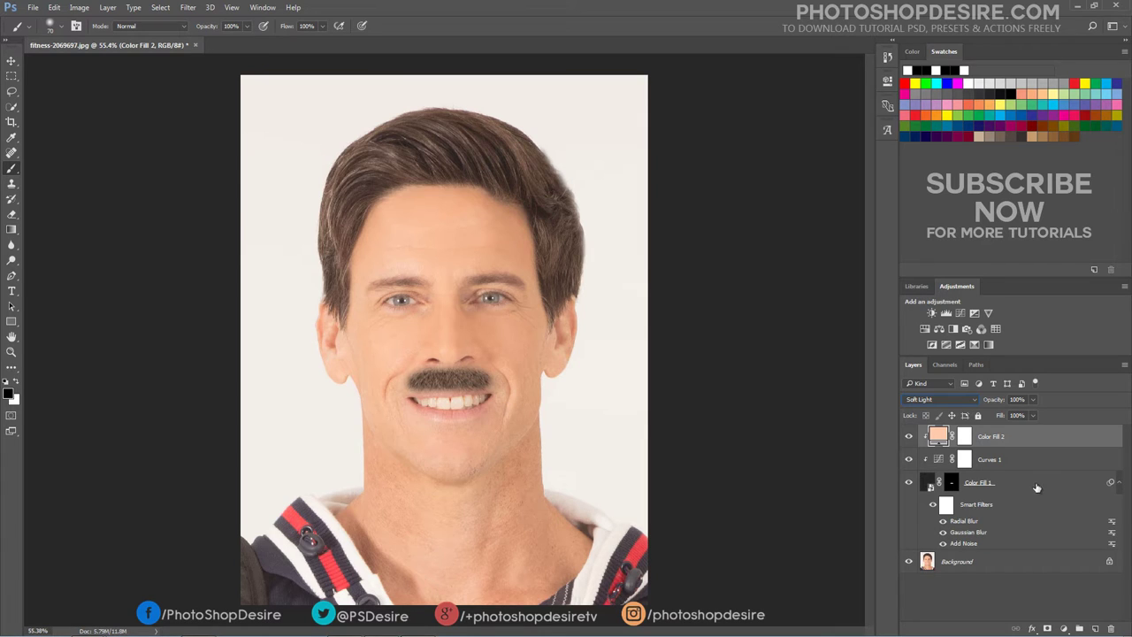
pyautogui.click(995, 483)
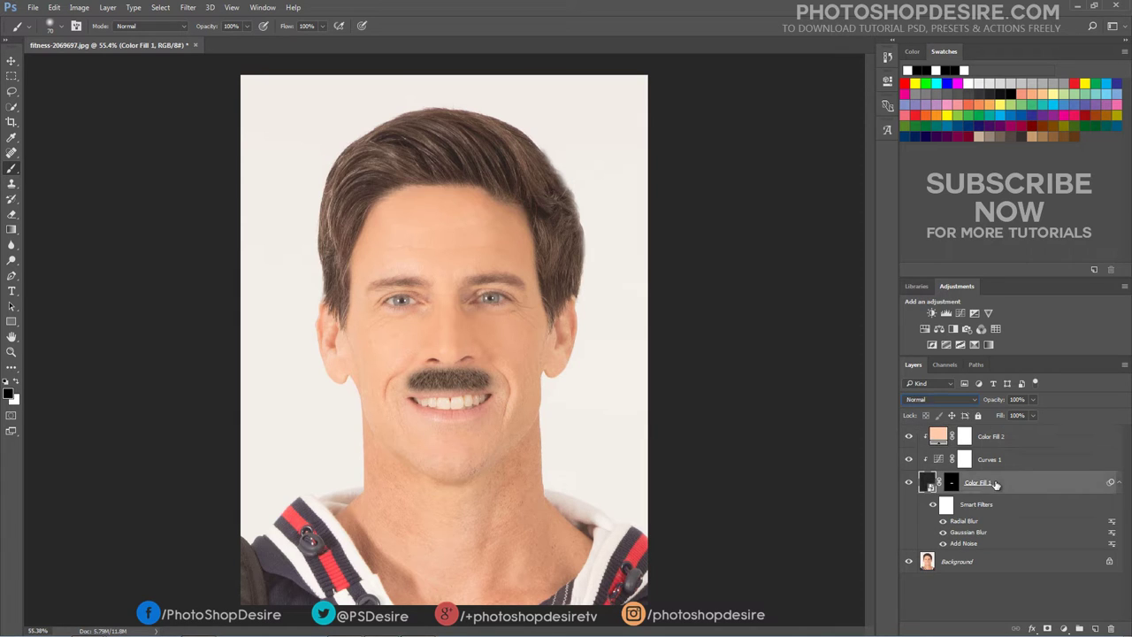
# Readjust the Curves 1 black and white points toward the corners
pyautogui.doubleClick(938, 459)
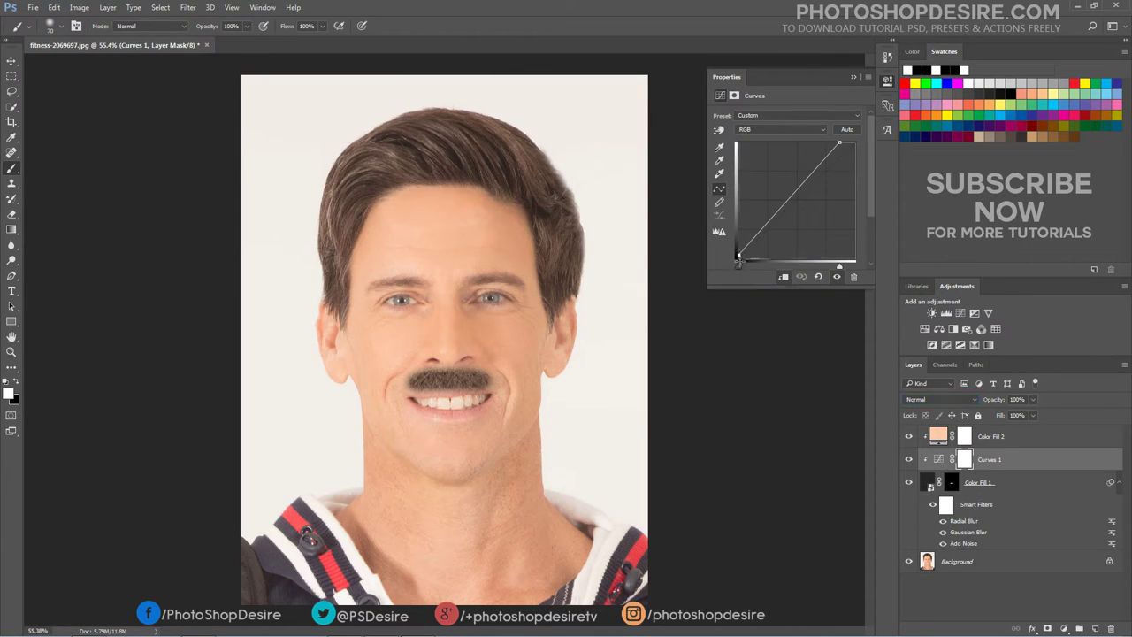
pyautogui.moveTo(738, 262); pyautogui.dragTo(734, 268)
pyautogui.moveTo(839, 143)
pyautogui.mouseDown()
pyautogui.moveTo(854, 142)
pyautogui.moveTo(813, 142)
pyautogui.moveTo(836, 133)
pyautogui.mouseUp()
pyautogui.moveTo(738, 267); pyautogui.dragTo(731, 268)
pyautogui.click(855, 78)
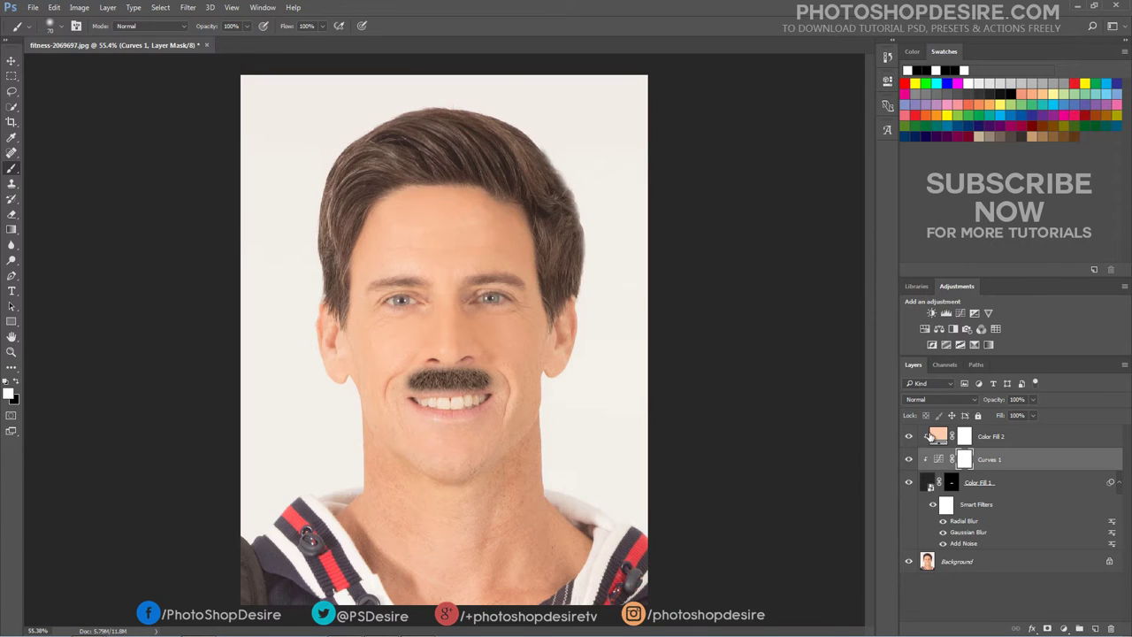
# Lower Color Fill 1's opacity to 75% and pull the Curves 1 white point slightly inward
pyautogui.click(1013, 489)
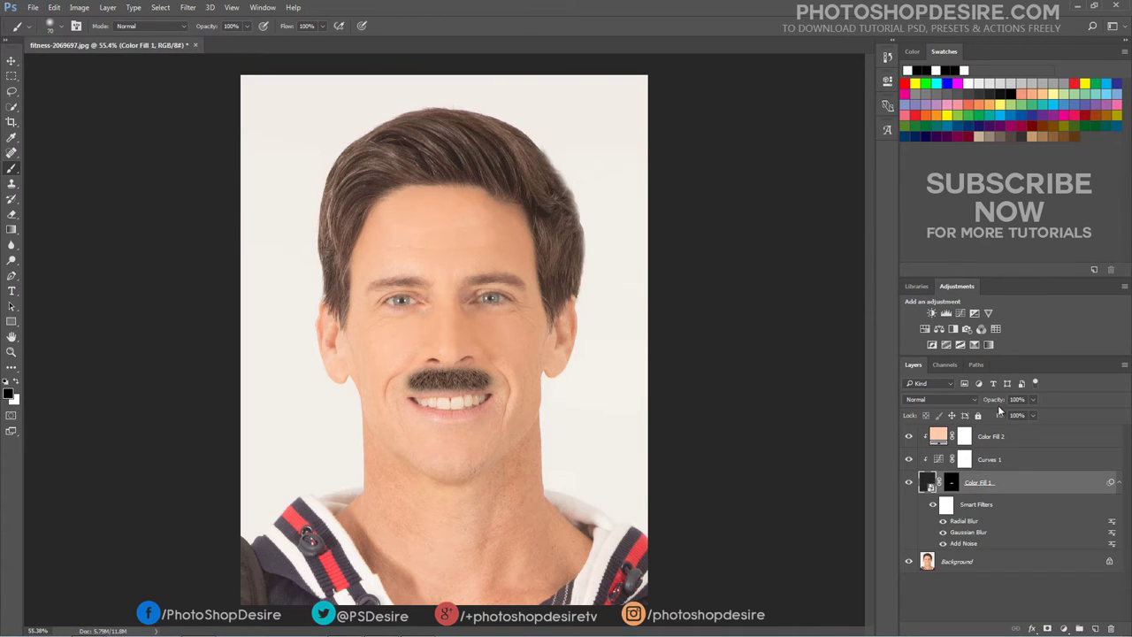
pyautogui.moveTo(994, 403); pyautogui.dragTo(981, 403)
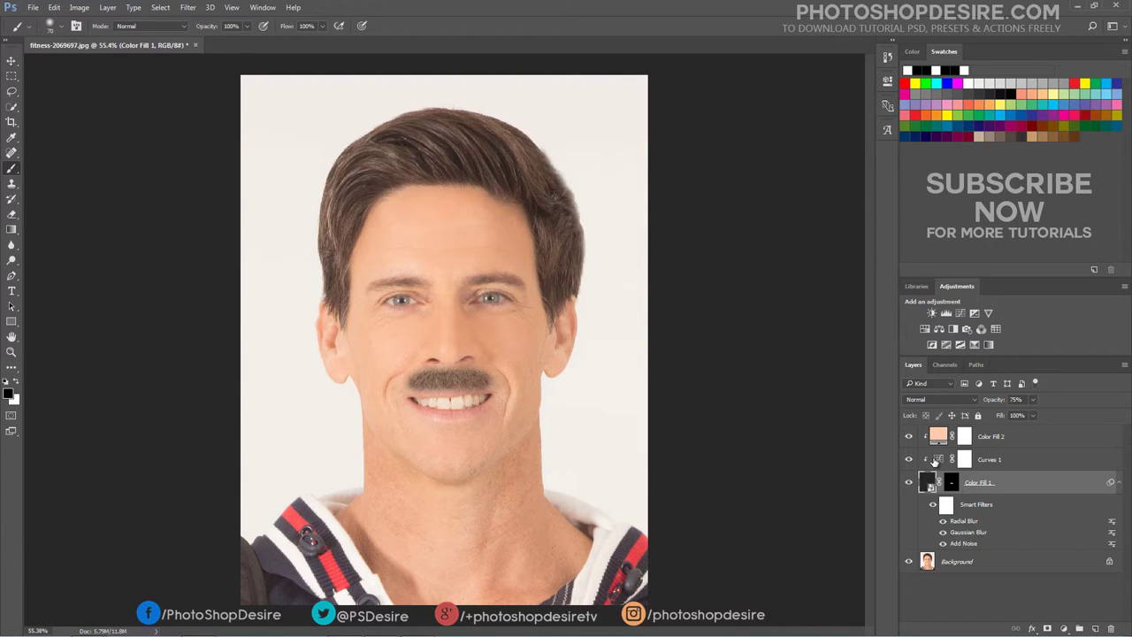
pyautogui.doubleClick(936, 460)
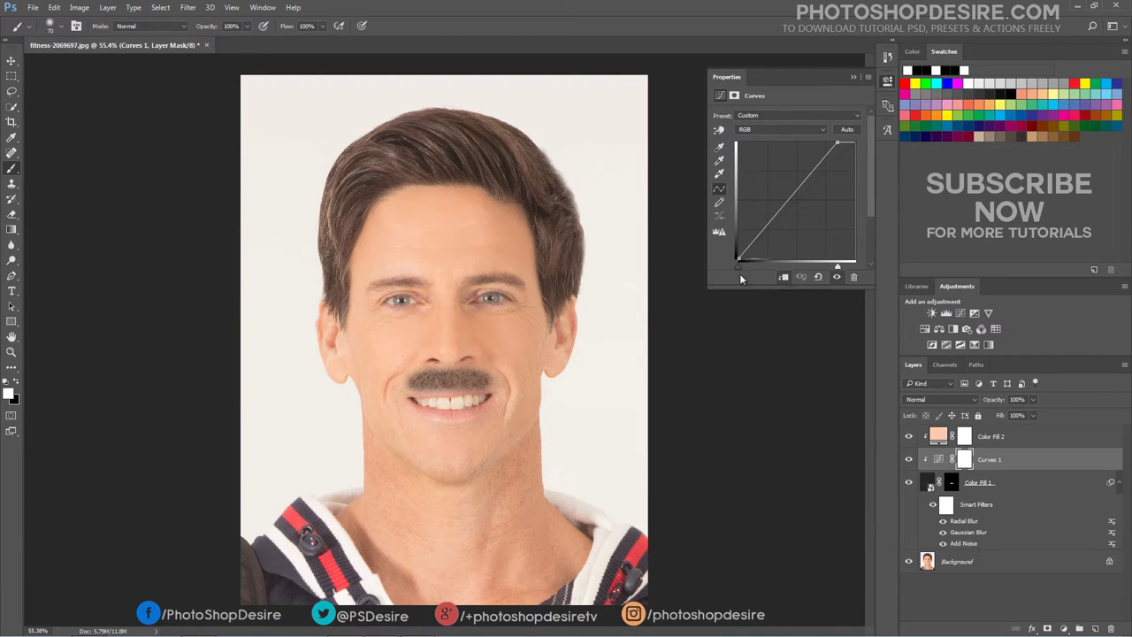
pyautogui.moveTo(736, 269)
pyautogui.mouseDown()
pyautogui.moveTo(740, 237)
pyautogui.moveTo(737, 257)
pyautogui.moveTo(722, 252)
pyautogui.moveTo(734, 260)
pyautogui.mouseUp()
pyautogui.moveTo(837, 142); pyautogui.dragTo(834, 142)
pyautogui.click(853, 77)
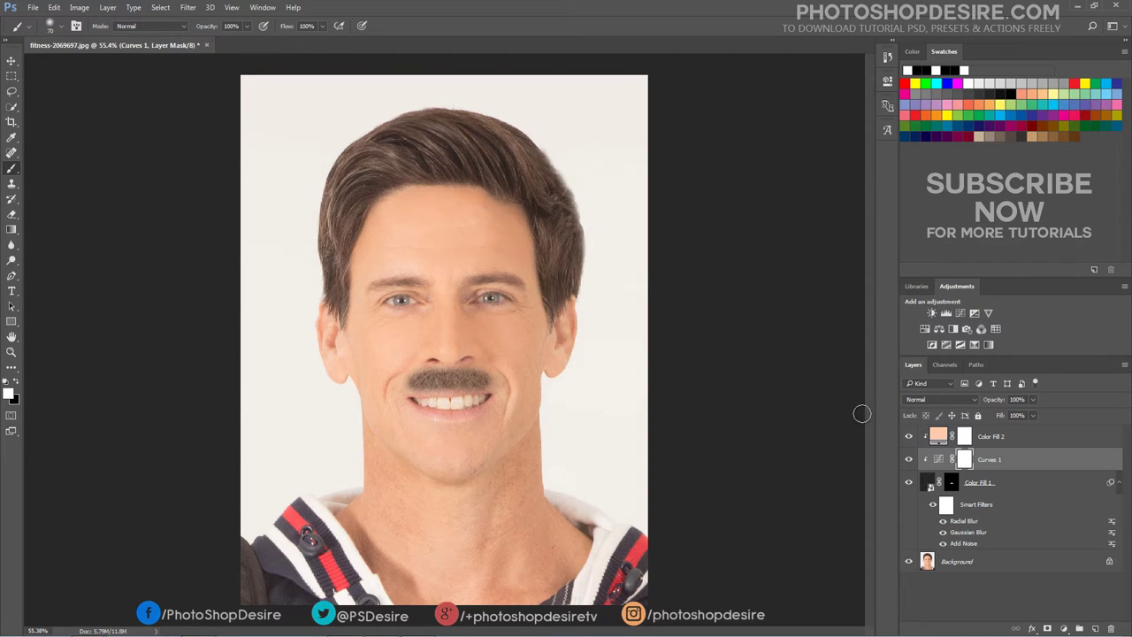
# Replace Color Fill 1's layer mask with a new Hide All mask
pyautogui.rightClick(949, 489)
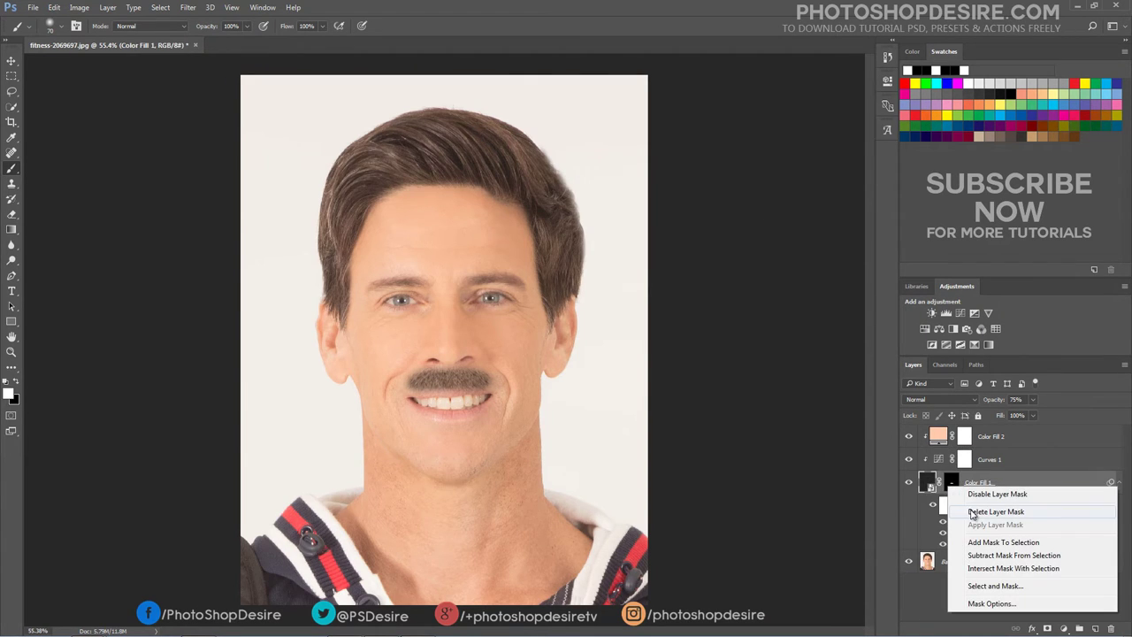
pyautogui.click(973, 512)
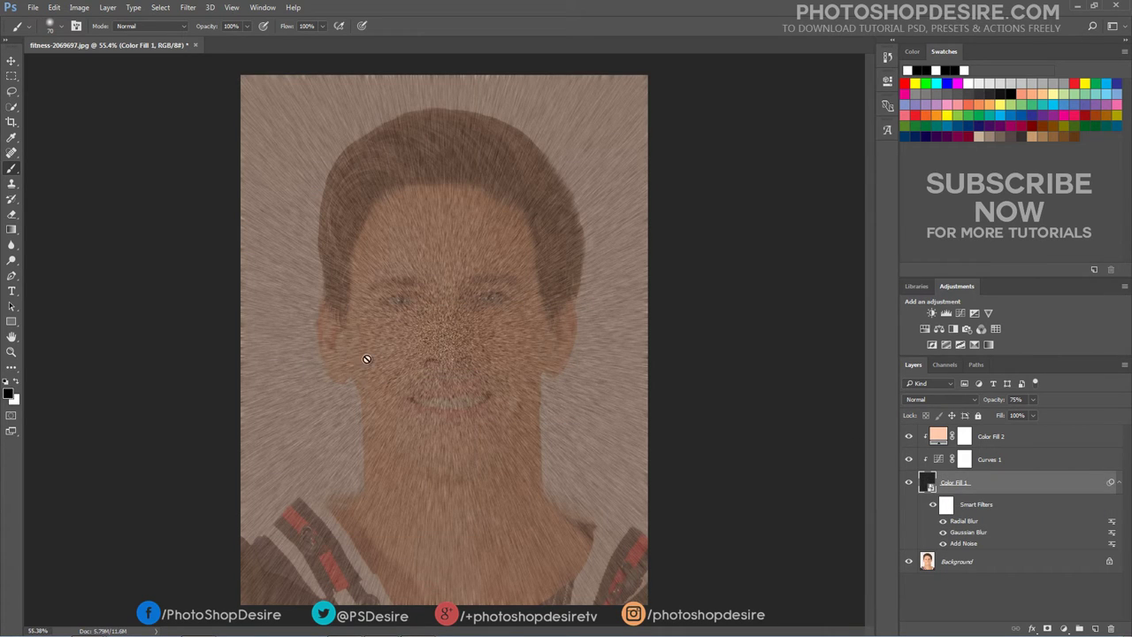
pyautogui.click(107, 7)
pyautogui.moveTo(206, 190)
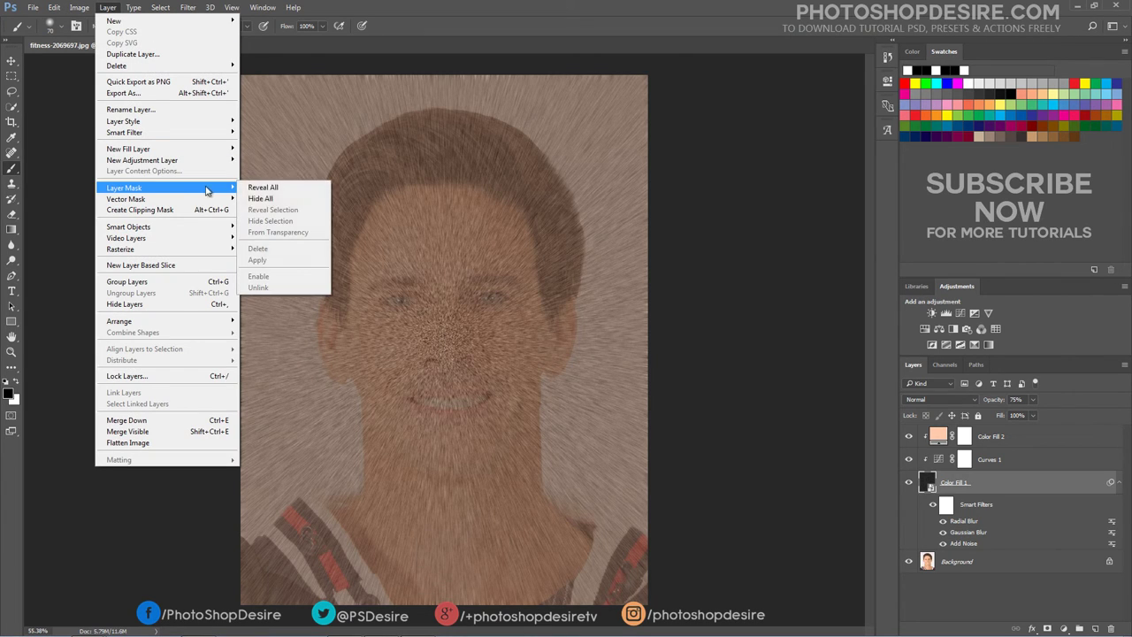
pyautogui.click(281, 199)
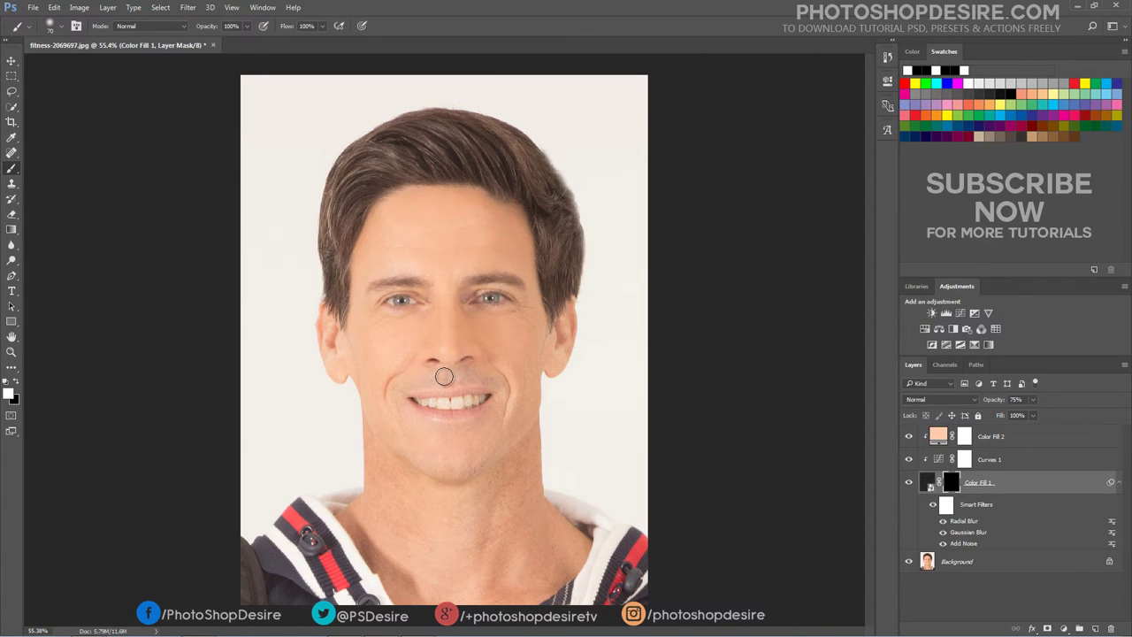
# Paint a fuller mustache across the upper lip out to the right mouth corner
pyautogui.click(444, 377)
pyautogui.moveTo(400, 390)
pyautogui.mouseDown()
pyautogui.moveTo(457, 375)
pyautogui.moveTo(484, 387)
pyautogui.mouseUp()
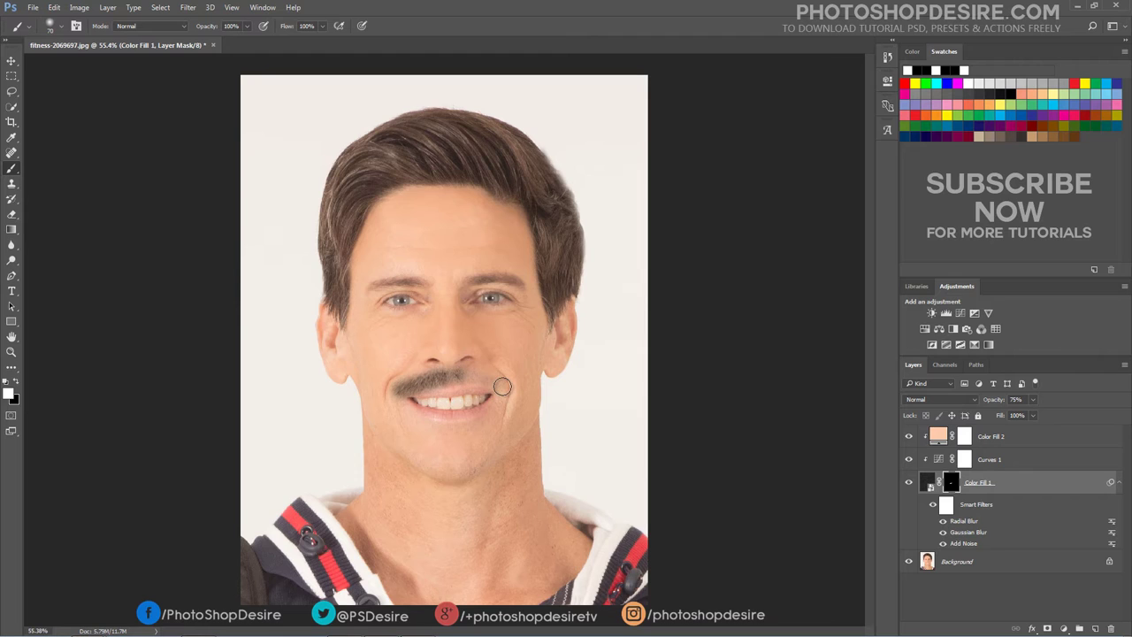
pyautogui.moveTo(460, 376); pyautogui.dragTo(507, 391)
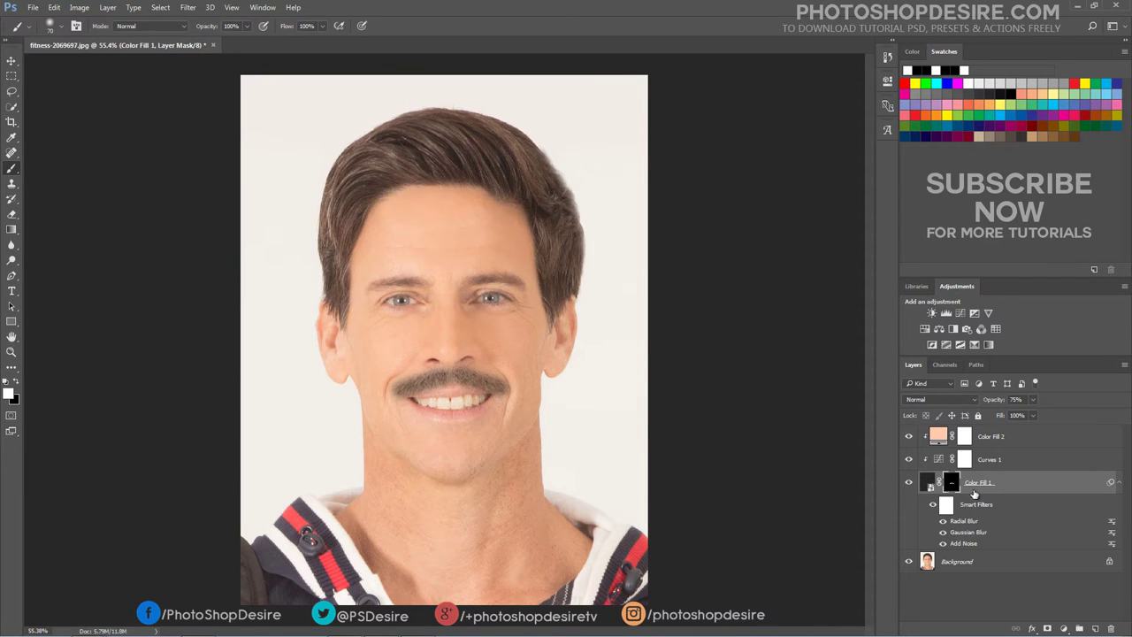
pyautogui.doubleClick(938, 435)
# Sample a deeper skin tone from the face, setting Color Fill 2 to #f7bb96
pyautogui.click(373, 353)
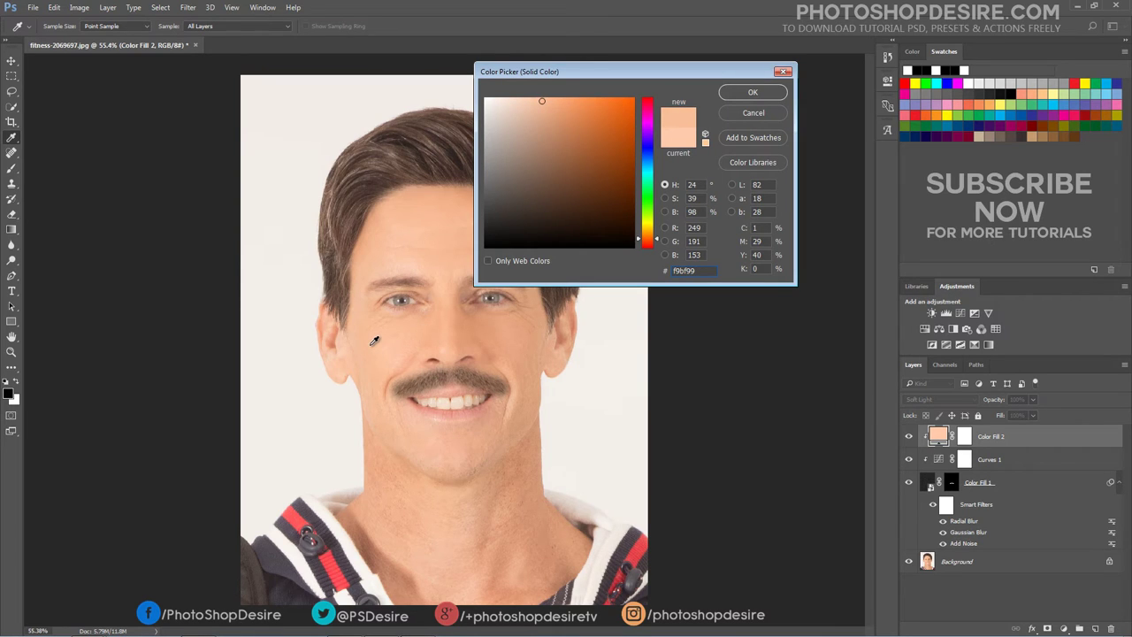
pyautogui.click(374, 341)
pyautogui.click(752, 92)
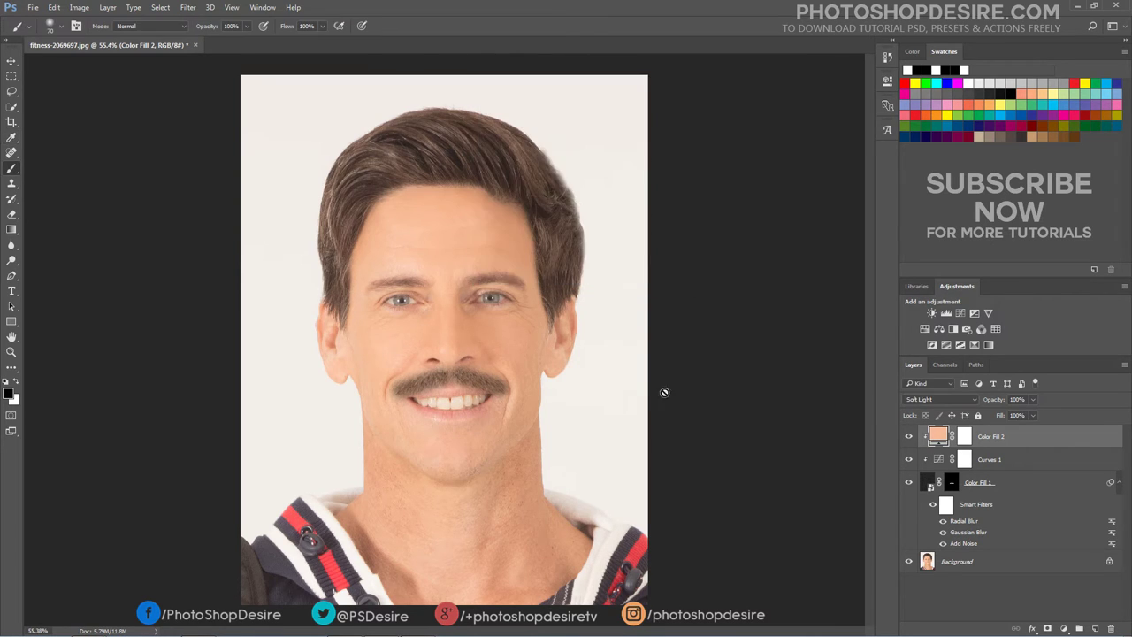
# Toggle the Background to inspect the mustache, then select all three mustache layers
pyautogui.click(910, 563)
pyautogui.click(910, 563)
pyautogui.click(910, 563)
pyautogui.click(910, 562)
pyautogui.click(910, 563)
pyautogui.click(910, 563)
pyautogui.click(910, 563)
pyautogui.click(910, 563)
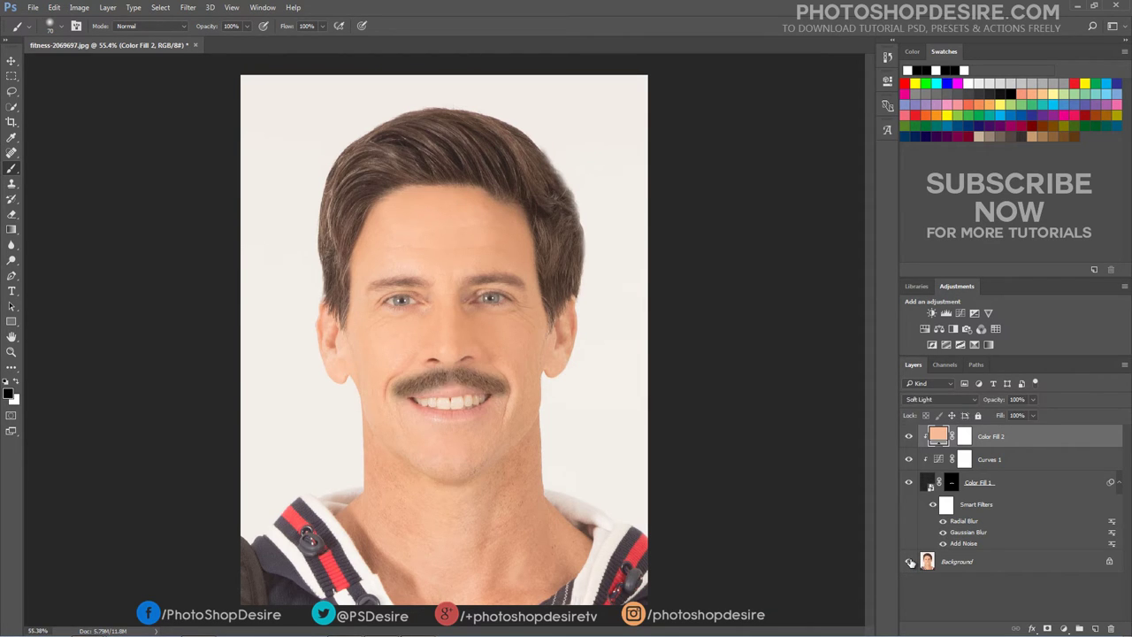
pyautogui.keyDown('shift'); pyautogui.click(980, 484); pyautogui.keyUp('shift')
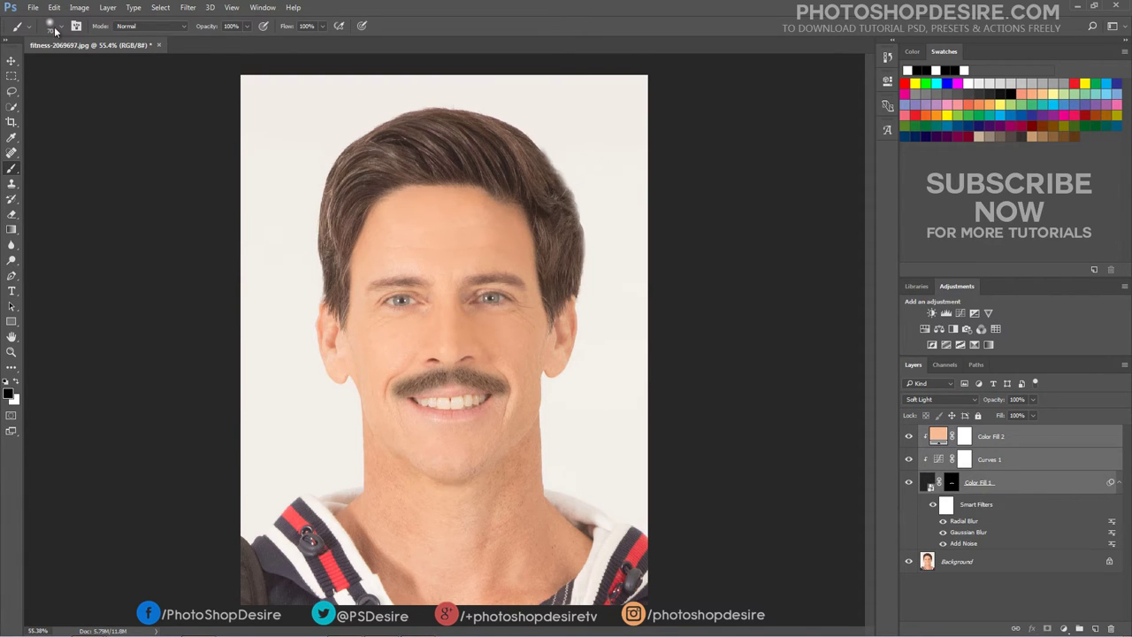
# Group the three mustache layers into Group 1, duplicate it as Group 1 copy, and hide Group 1
pyautogui.click(107, 7)
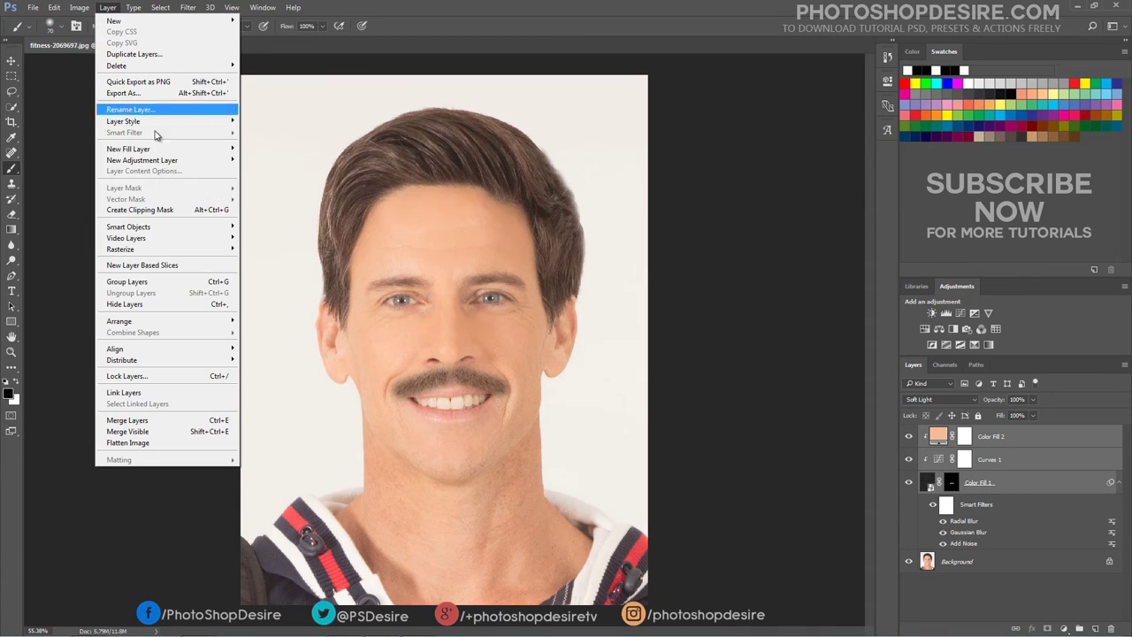
pyautogui.click(175, 281)
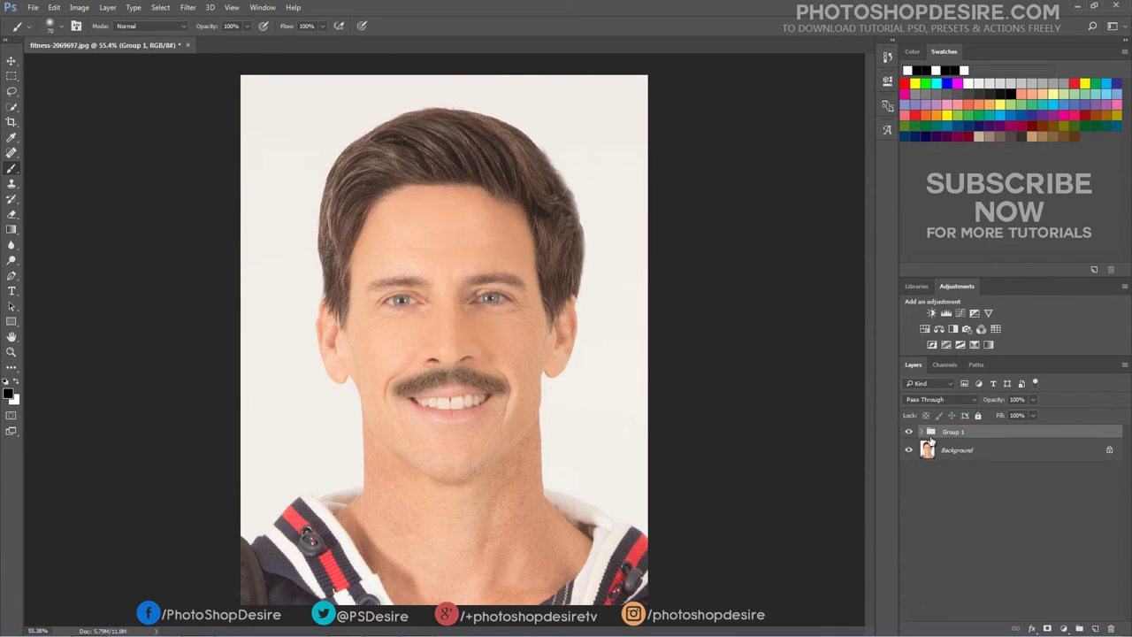
pyautogui.click(107, 8)
pyautogui.click(129, 55)
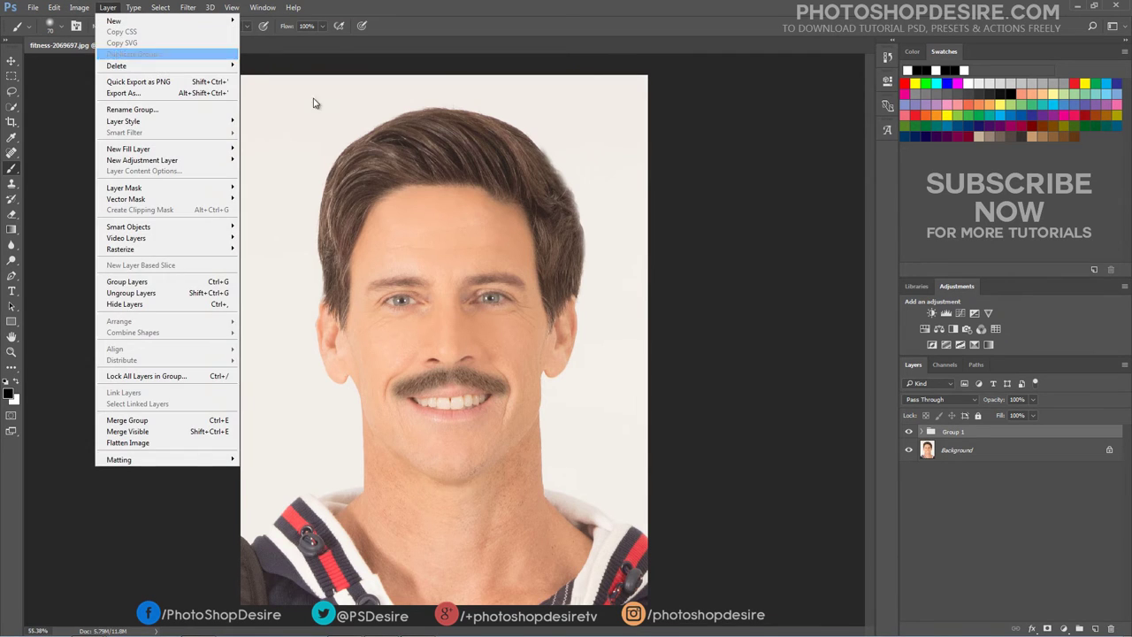
pyautogui.click(511, 127)
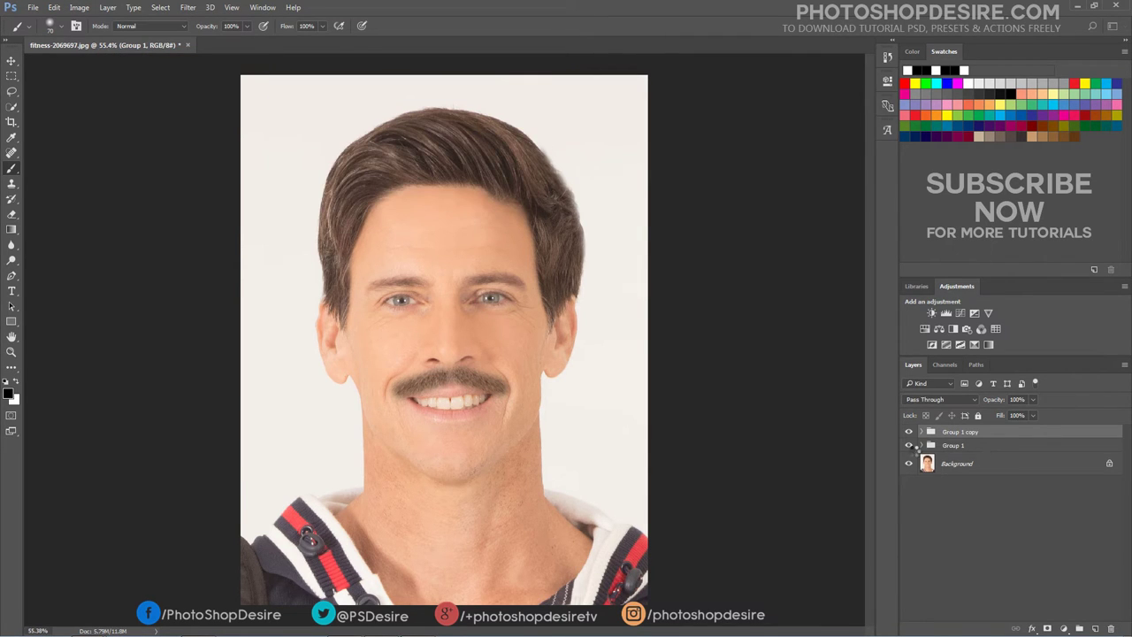
pyautogui.click(909, 445)
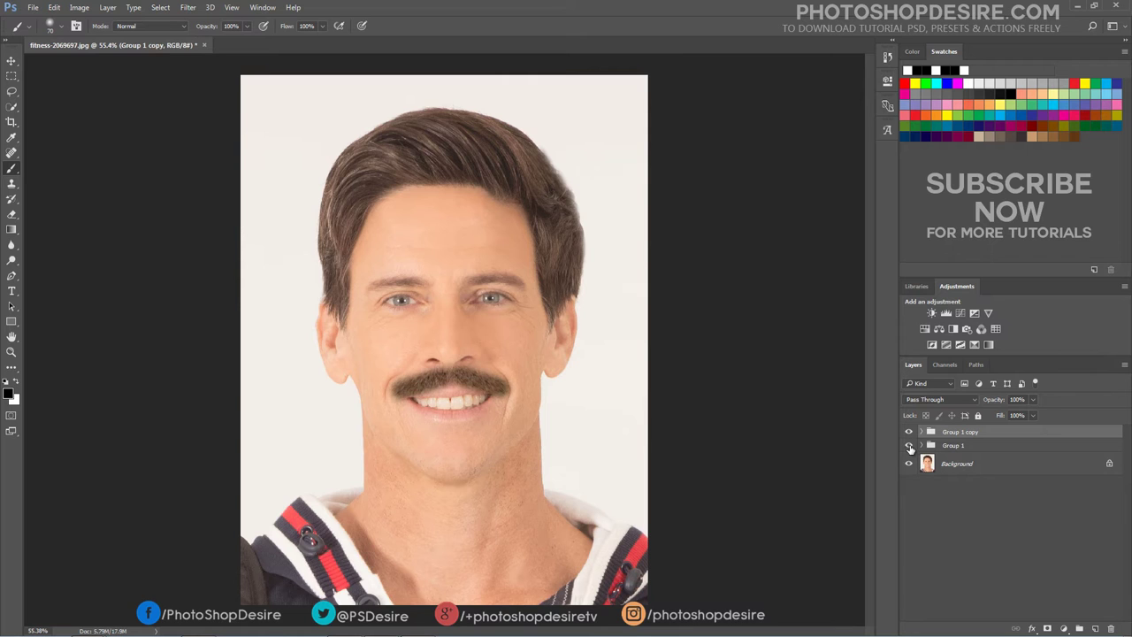
pyautogui.click(921, 432)
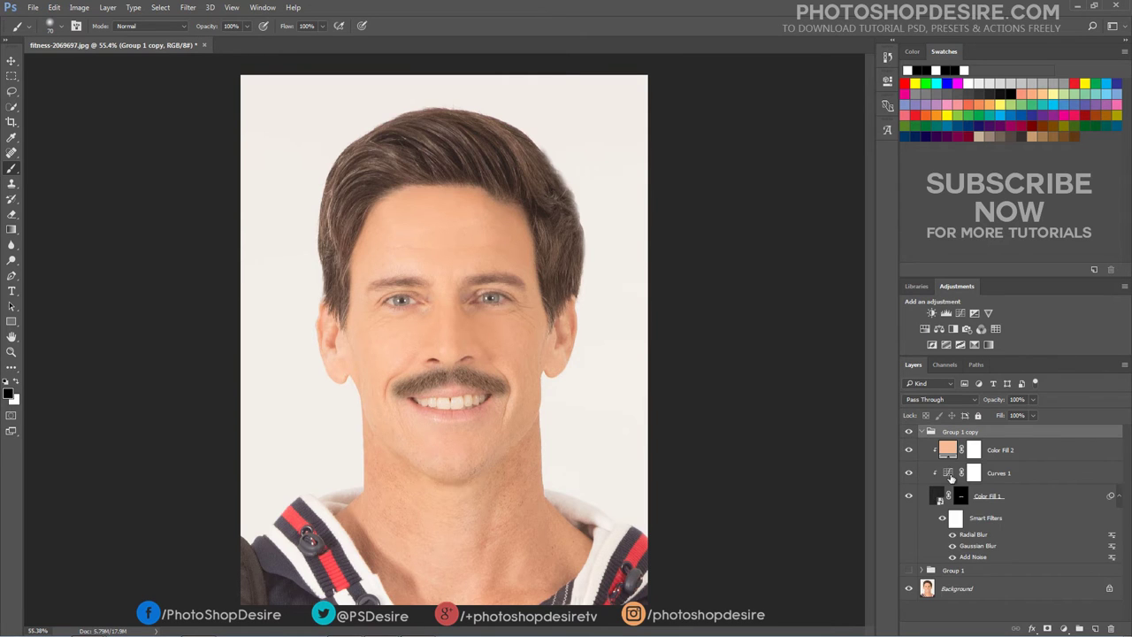
# Replace Color Fill 1's mustache mask with a black mask and make white the paint colour
pyautogui.rightClick(963, 496)
pyautogui.click(981, 520)
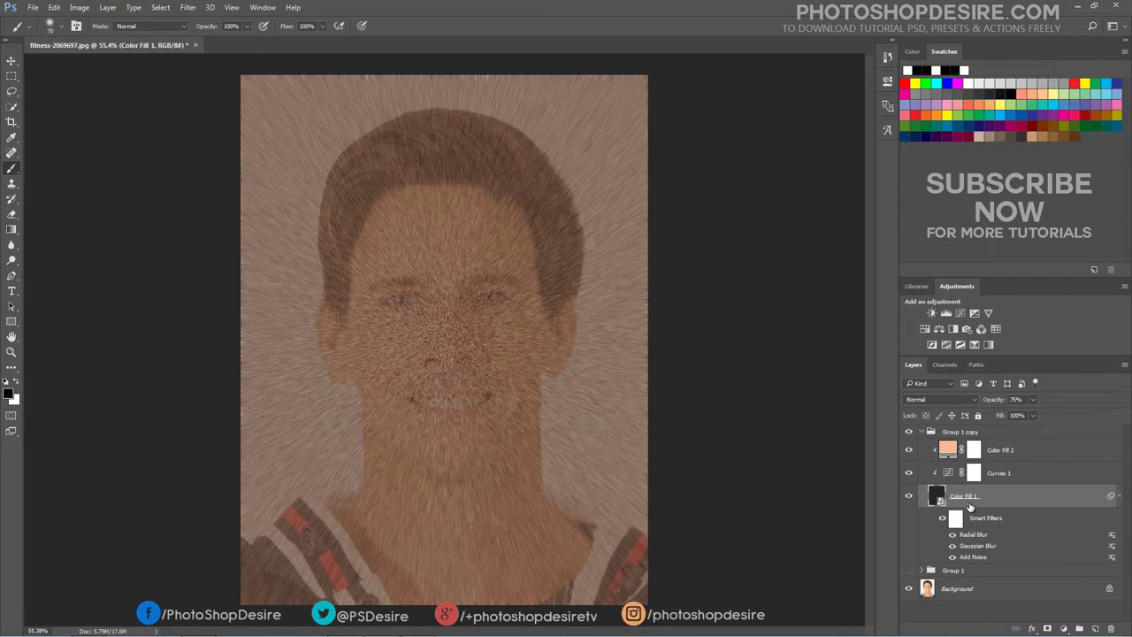
pyautogui.keyDown('alt'); pyautogui.click(1047, 628); pyautogui.keyUp('alt')
pyautogui.press('x')
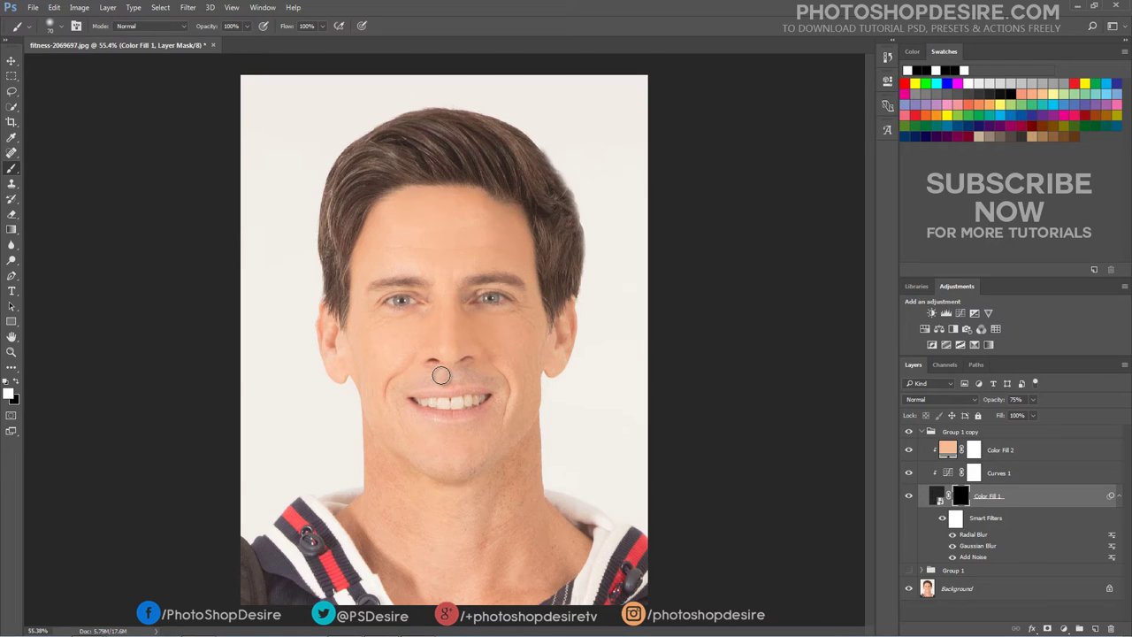
# With a brush of about 45, paint a thinner mustache under the nose, undoing uneven strokes
pyautogui.press('[')
pyautogui.press('[')
pyautogui.press('[')
pyautogui.moveTo(442, 377)
pyautogui.mouseDown()
pyautogui.moveTo(393, 391)
pyautogui.moveTo(504, 394)
pyautogui.mouseUp()
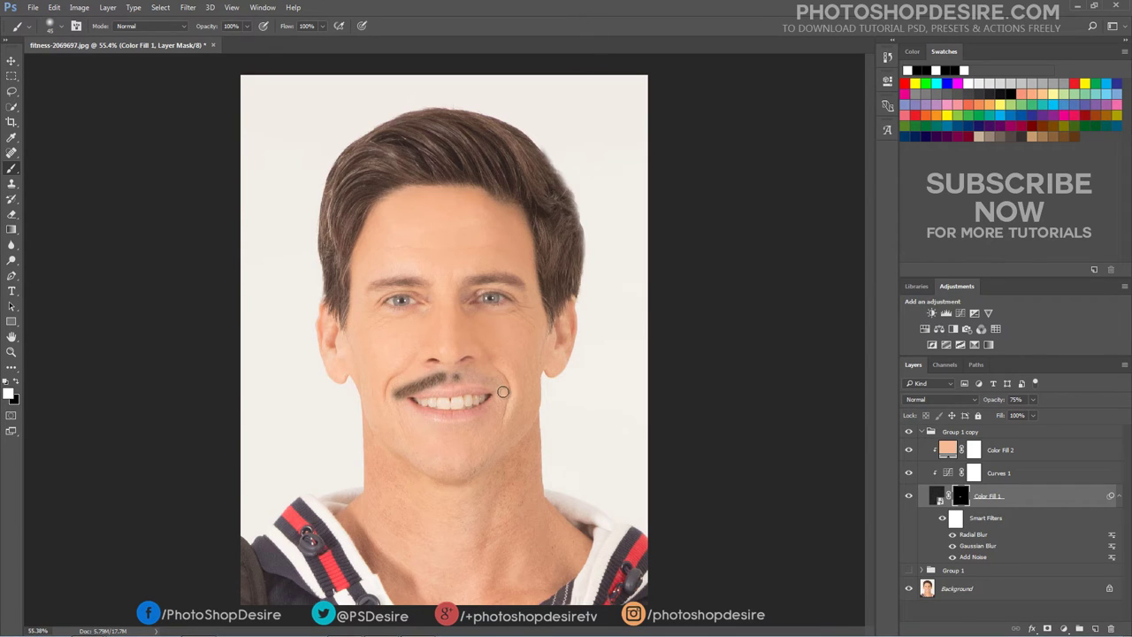
pyautogui.hotkey('ctrl', 'z')
pyautogui.moveTo(502, 390); pyautogui.dragTo(458, 378)
pyautogui.hotkey('ctrl', 'z')
pyautogui.hotkey('ctrl', 'z')
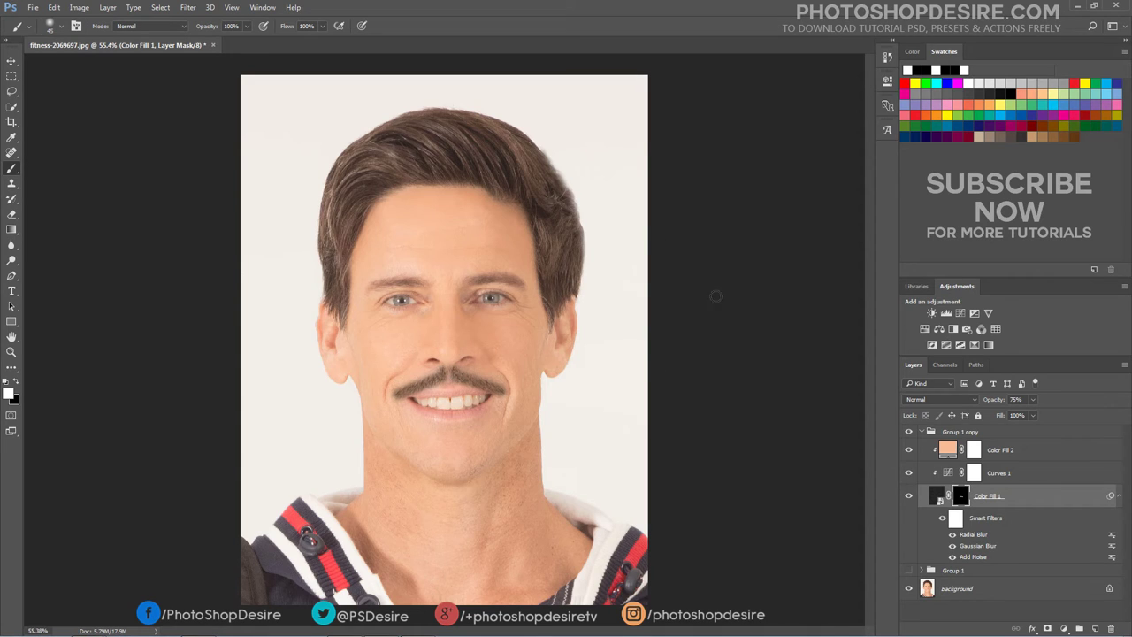
# Compare the thin and thick mustache groups, hide both, then duplicate the group as Group 1 copy 2
pyautogui.click(921, 433)
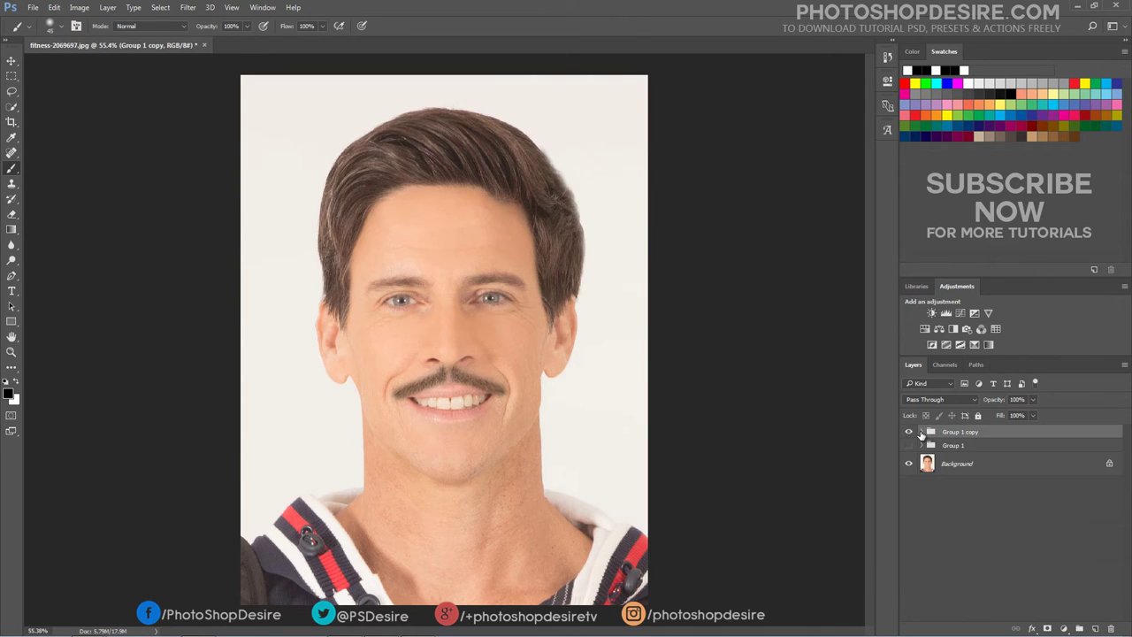
pyautogui.click(911, 432)
pyautogui.click(910, 432)
pyautogui.click(910, 432)
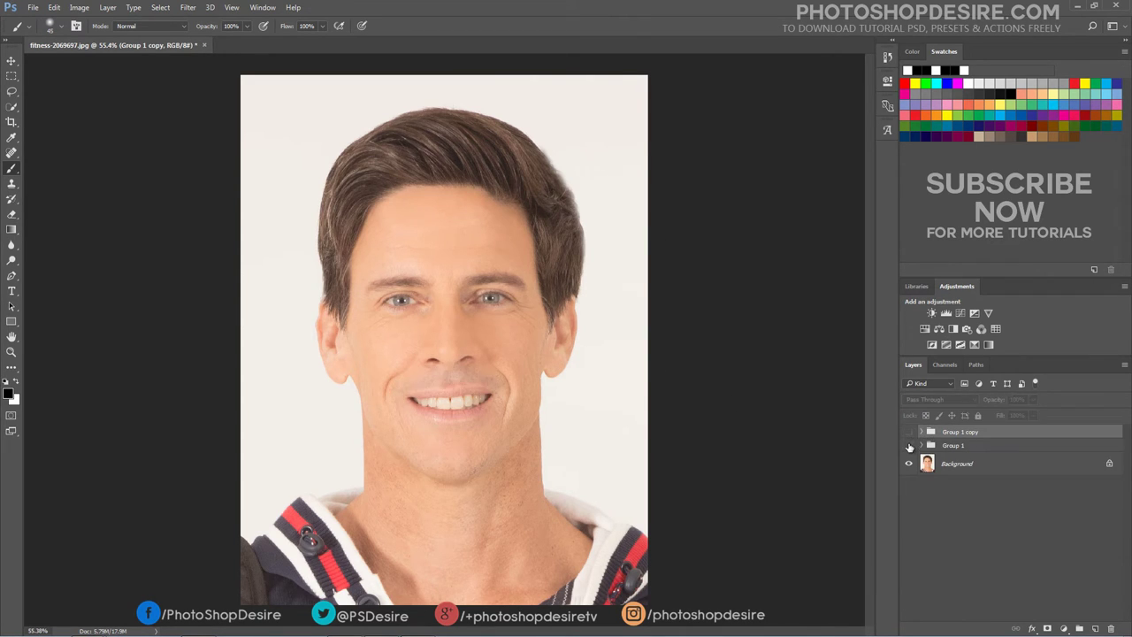
pyautogui.click(908, 447)
pyautogui.click(909, 447)
pyautogui.click(908, 431)
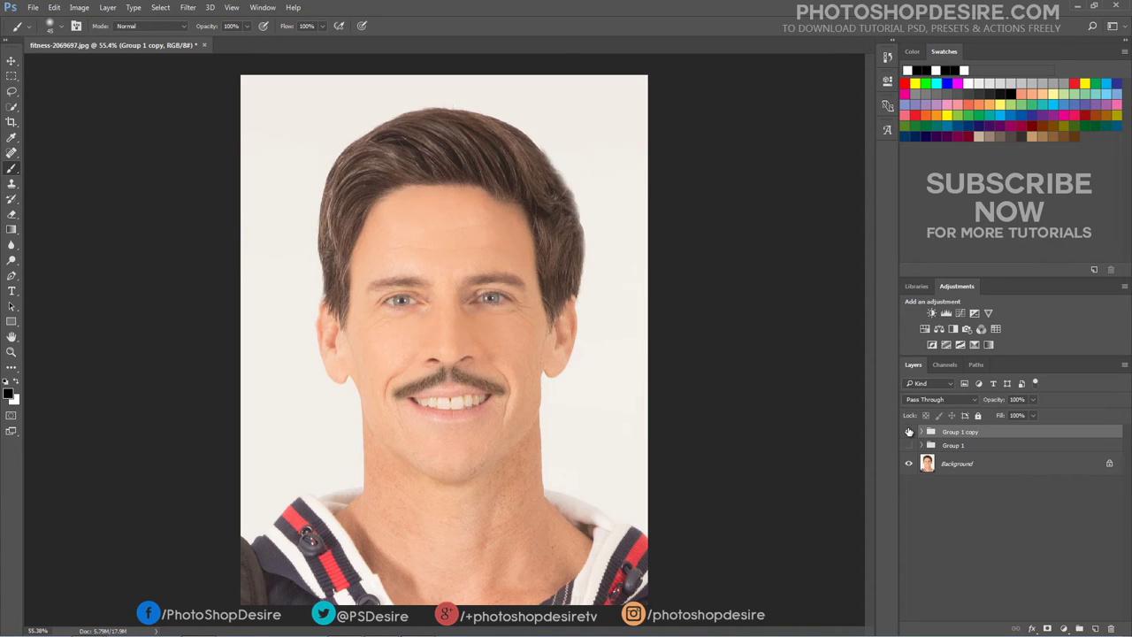
pyautogui.click(908, 431)
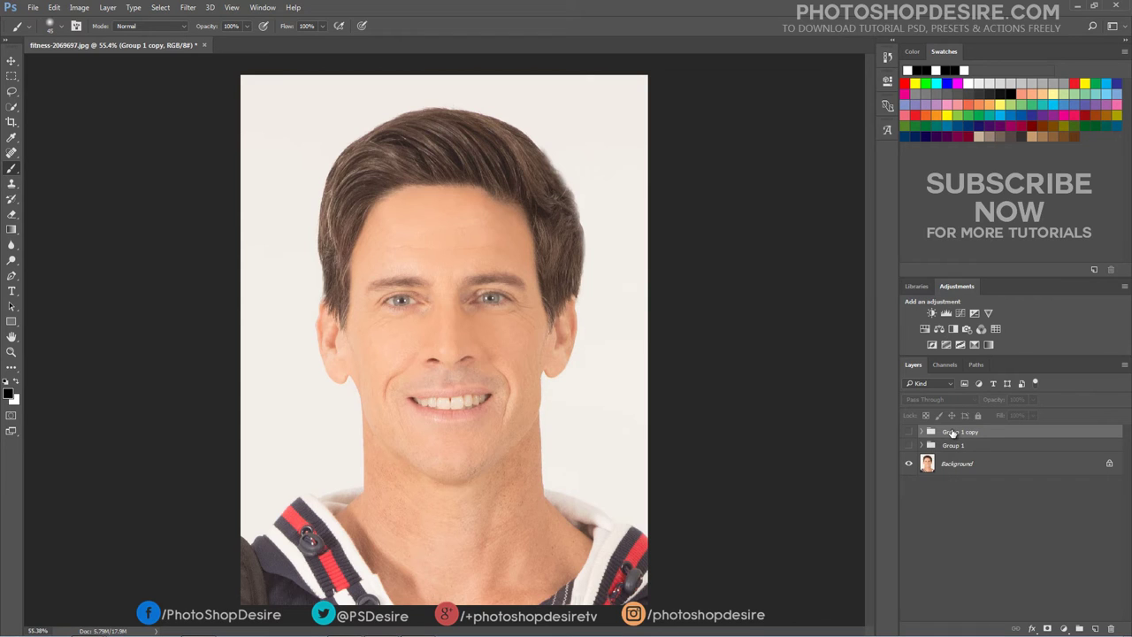
pyautogui.hotkey('ctrl', 'j')
# In Group 1 copy 2, replace Color Fill 1's copied mustache mask with a black mask
pyautogui.click(923, 432)
pyautogui.rightClick(963, 496)
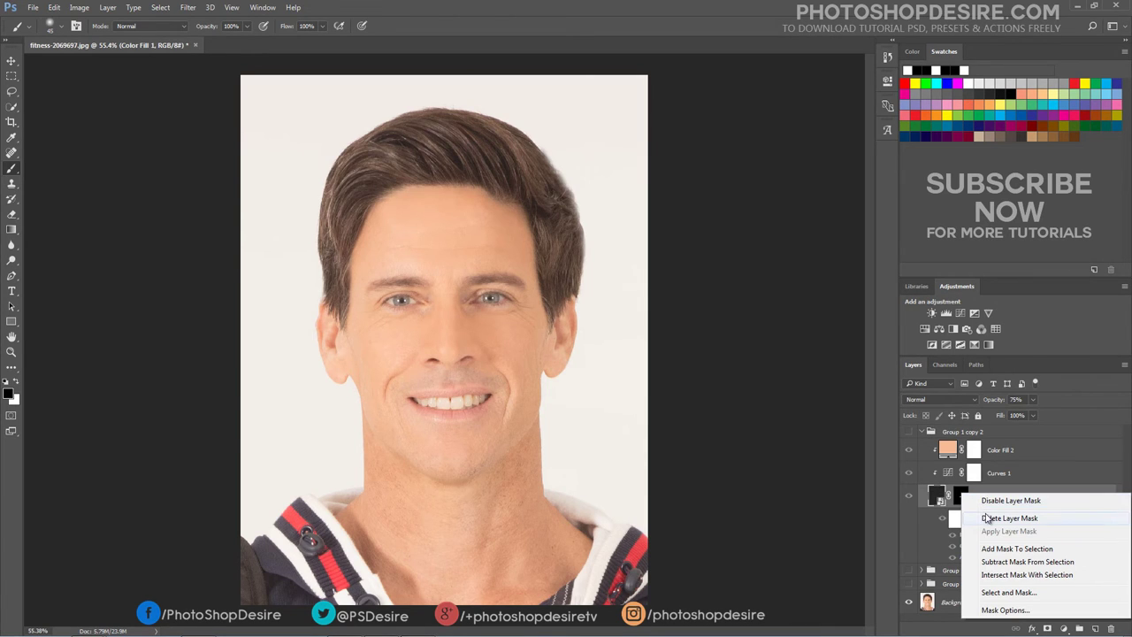
pyautogui.click(987, 520)
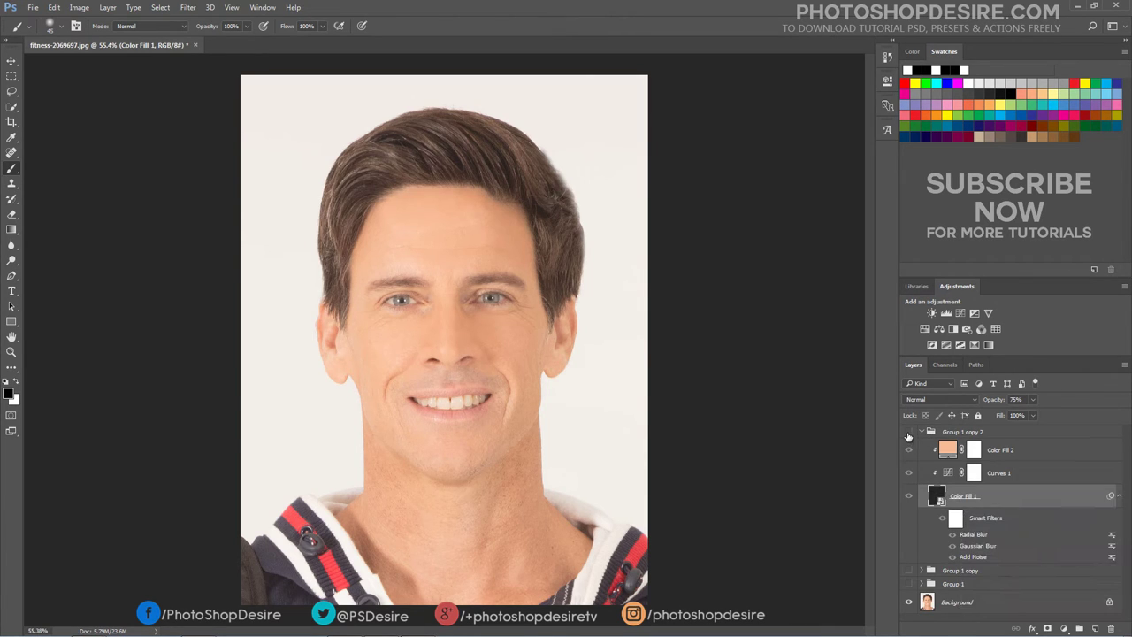
pyautogui.keyDown('alt'); pyautogui.click(1049, 627); pyautogui.keyUp('alt')
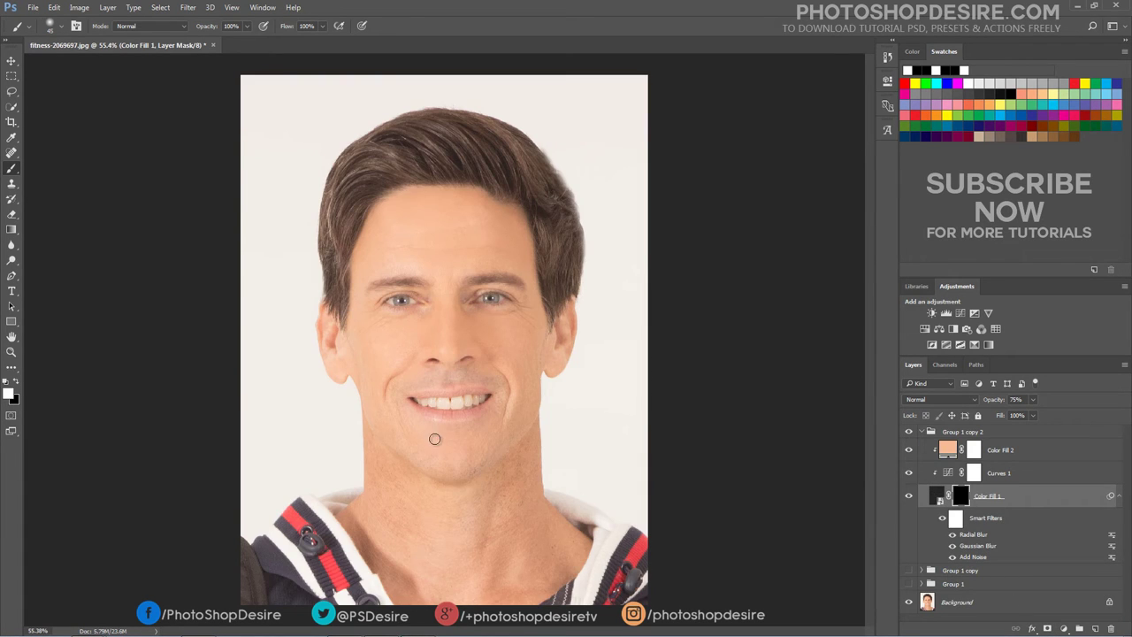
# With a larger brush, paint beard down both mouth corners and across beneath the lower lip
pyautogui.press(']')
pyautogui.press(']')
pyautogui.press(']')
pyautogui.press(']')
pyautogui.click(398, 405)
pyautogui.moveTo(398, 409); pyautogui.dragTo(401, 444)
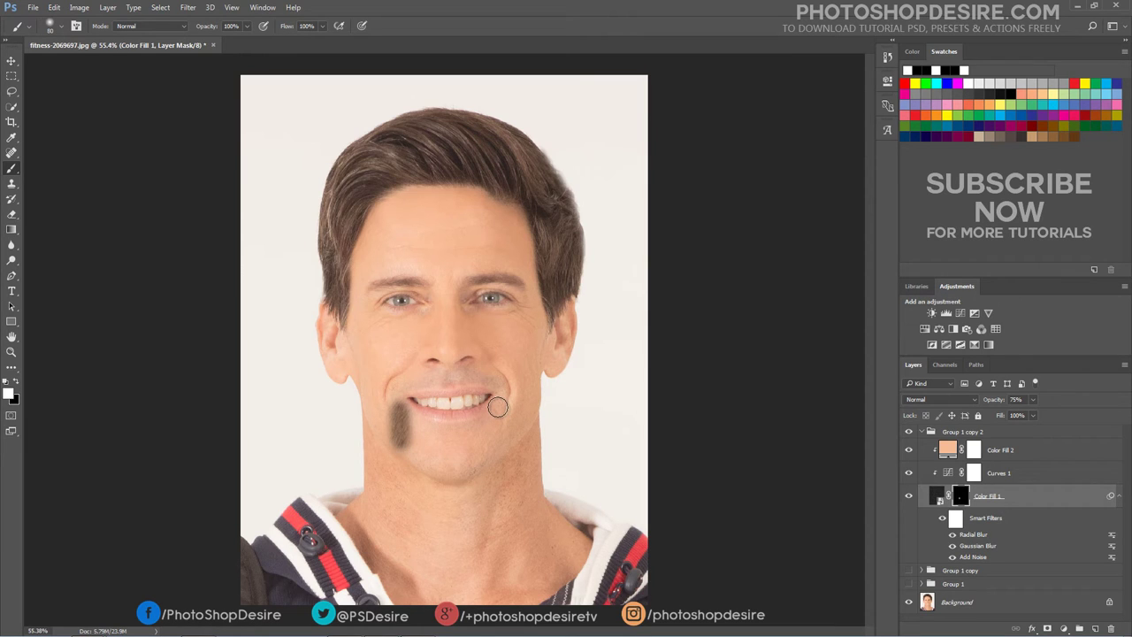
pyautogui.moveTo(498, 405); pyautogui.dragTo(497, 447)
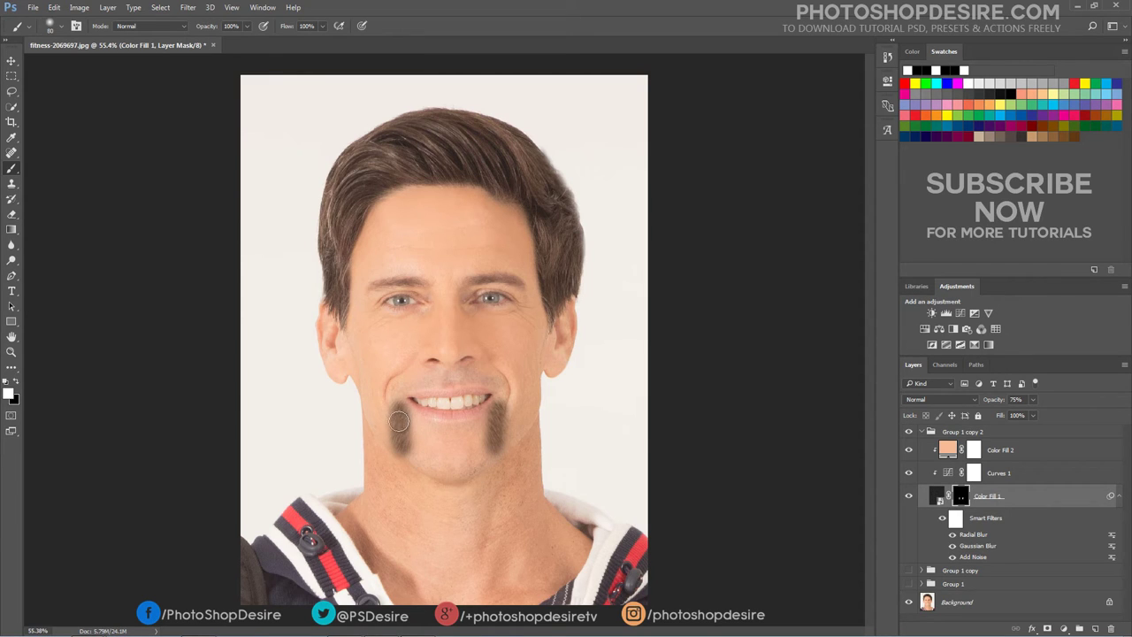
pyautogui.moveTo(396, 416)
pyautogui.mouseDown()
pyautogui.moveTo(456, 434)
pyautogui.moveTo(491, 426)
pyautogui.moveTo(482, 455)
pyautogui.moveTo(433, 467)
pyautogui.moveTo(415, 444)
pyautogui.moveTo(477, 451)
pyautogui.moveTo(415, 447)
pyautogui.moveTo(422, 455)
pyautogui.moveTo(403, 458)
pyautogui.moveTo(447, 473)
pyautogui.moveTo(485, 453)
pyautogui.moveTo(418, 460)
pyautogui.moveTo(464, 465)
pyautogui.mouseUp()
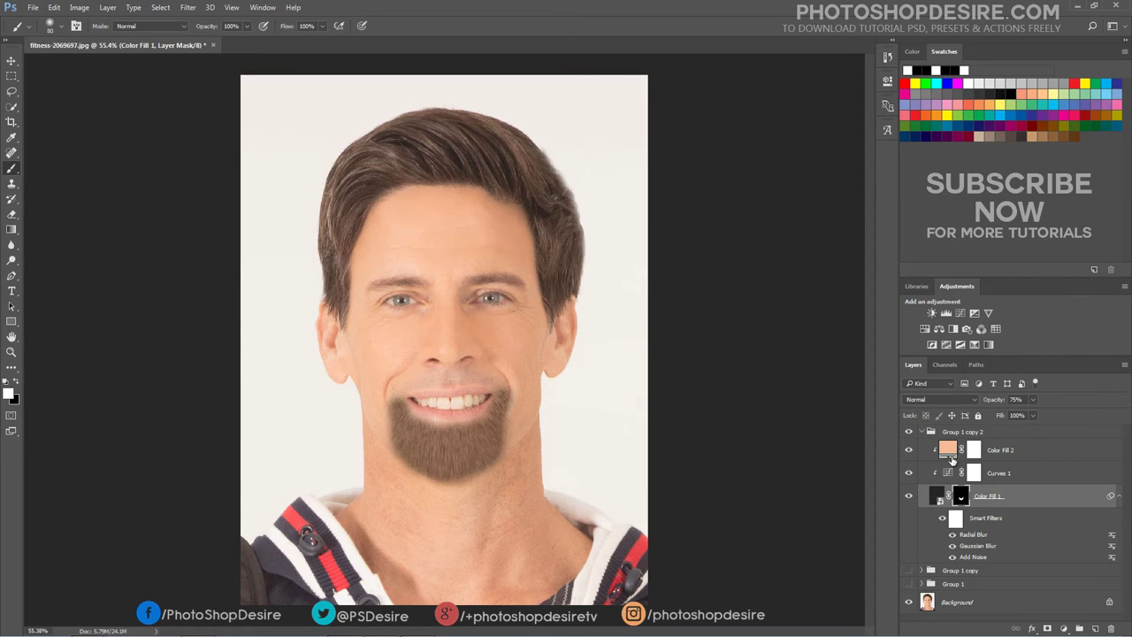
pyautogui.click(922, 431)
pyautogui.click(908, 431)
pyautogui.click(908, 432)
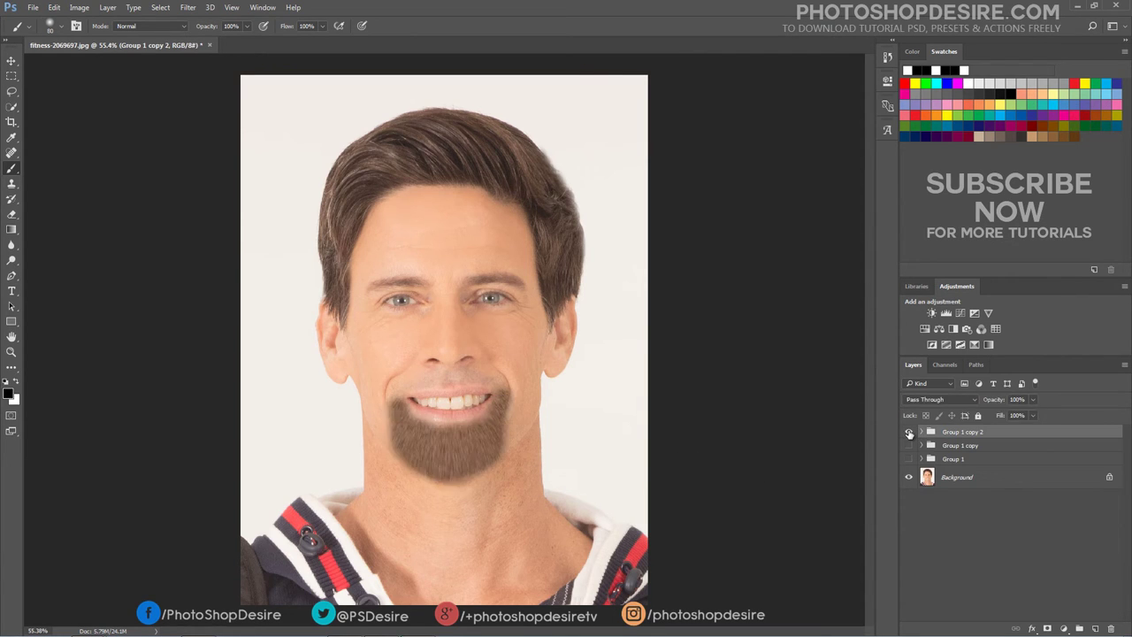
pyautogui.click(908, 433)
pyautogui.click(908, 445)
pyautogui.click(909, 445)
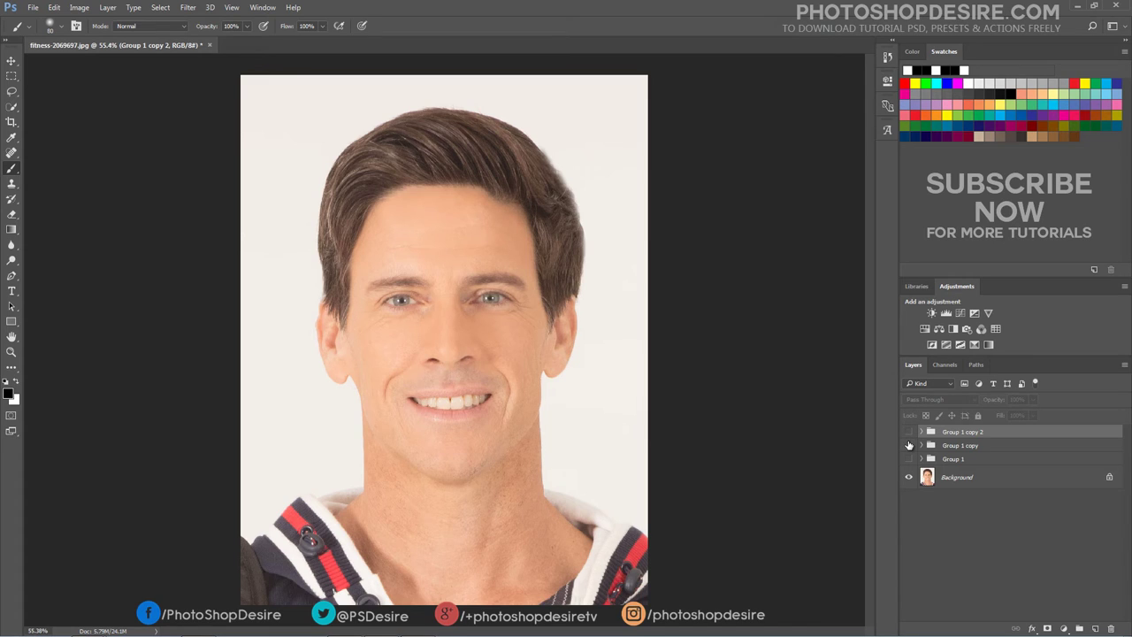
pyautogui.click(908, 458)
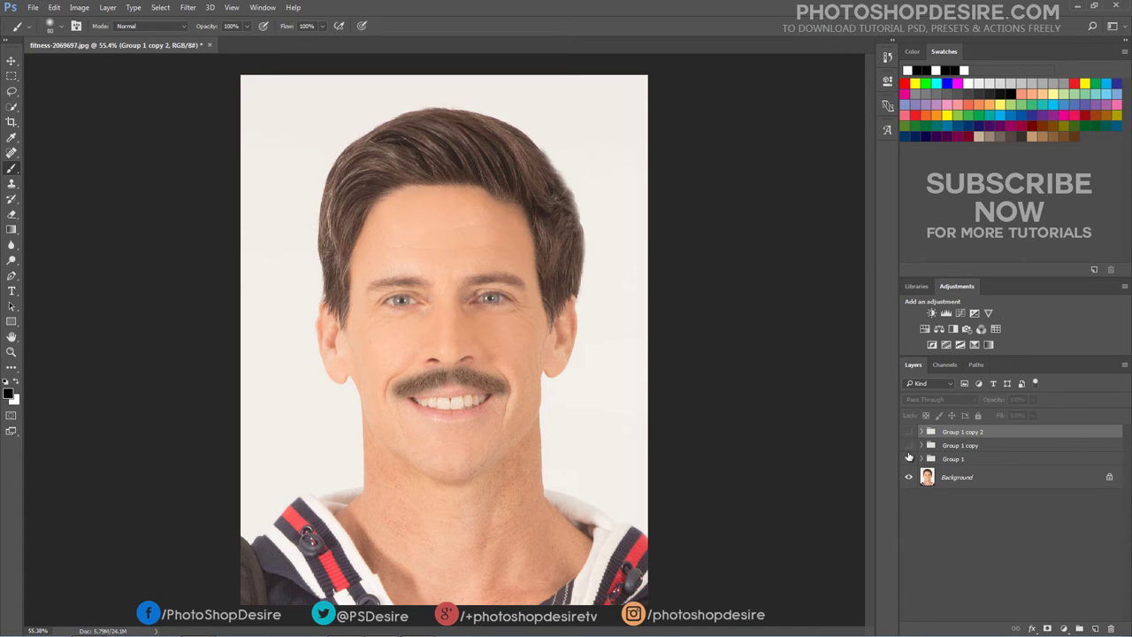
pyautogui.click(909, 459)
pyautogui.click(908, 445)
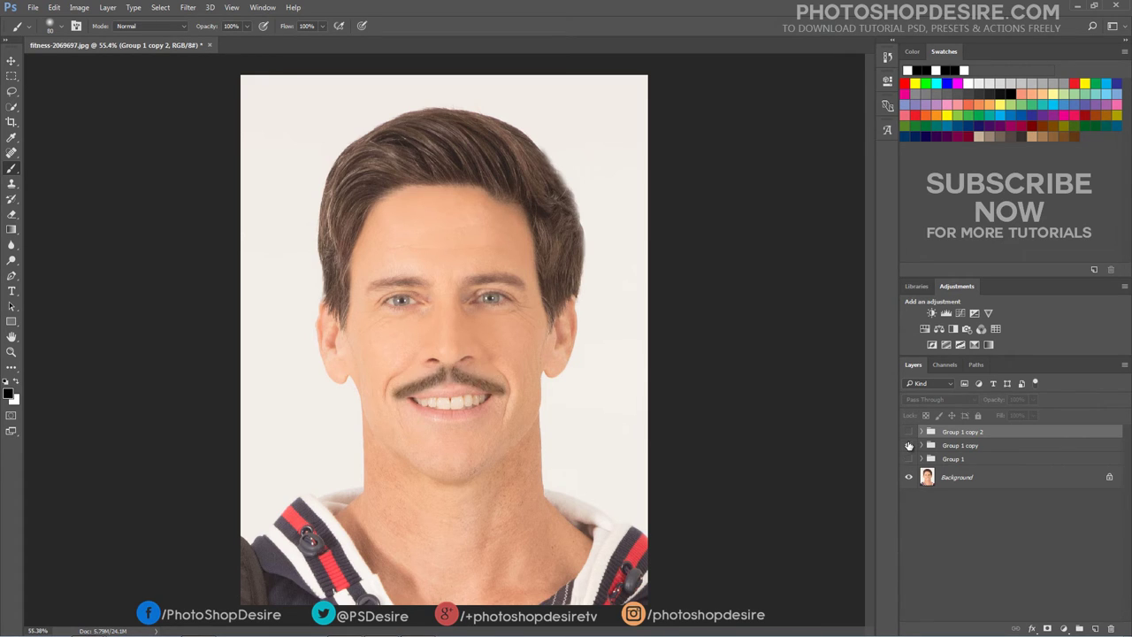
pyautogui.click(909, 444)
pyautogui.click(909, 432)
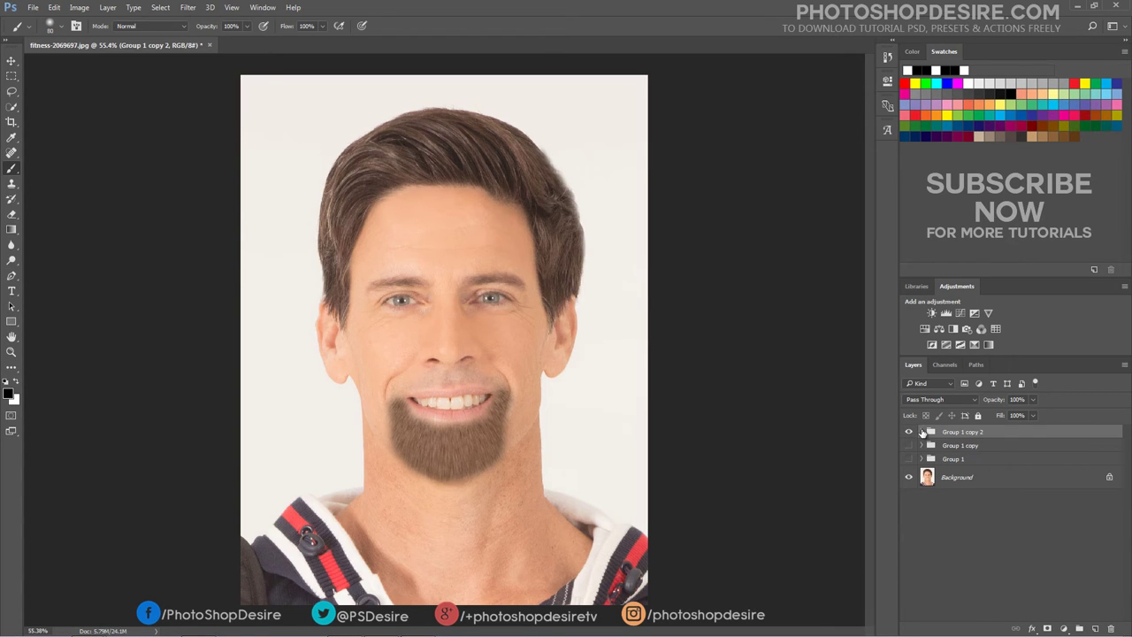
pyautogui.click(921, 432)
# Adjust the goatee's Curves 1 black and white points
pyautogui.doubleClick(948, 472)
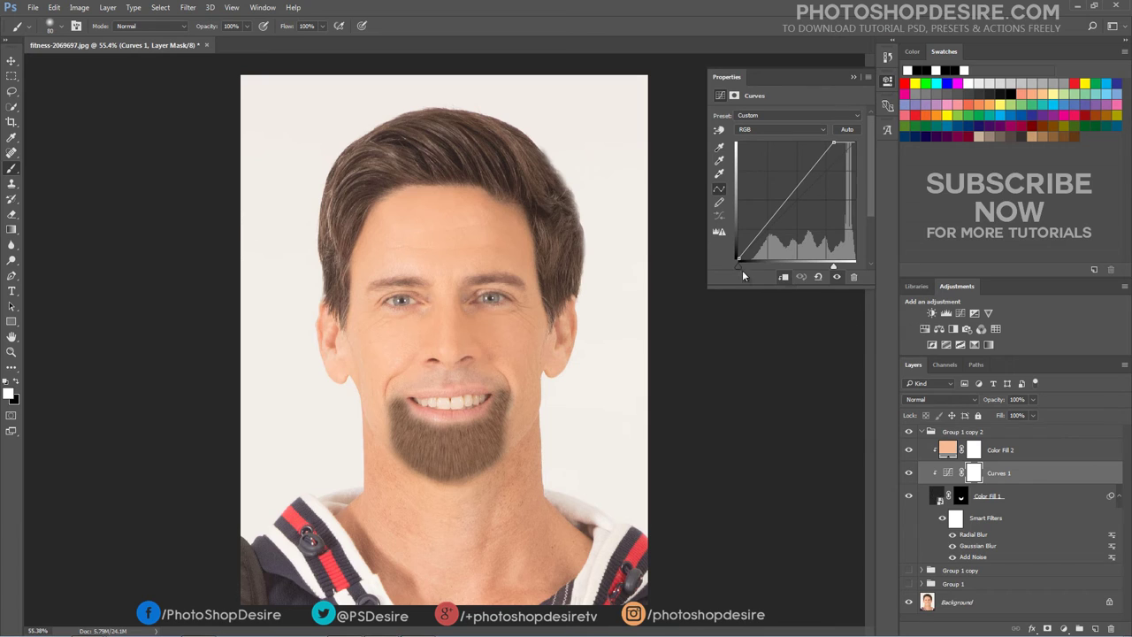
pyautogui.moveTo(739, 258); pyautogui.dragTo(741, 267)
pyautogui.moveTo(833, 142); pyautogui.dragTo(836, 142)
pyautogui.moveTo(739, 266); pyautogui.dragTo(739, 266)
pyautogui.click(852, 78)
# Resample Color Fill 2's skin tone from the face, ending at #f6bc96
pyautogui.doubleClick(946, 451)
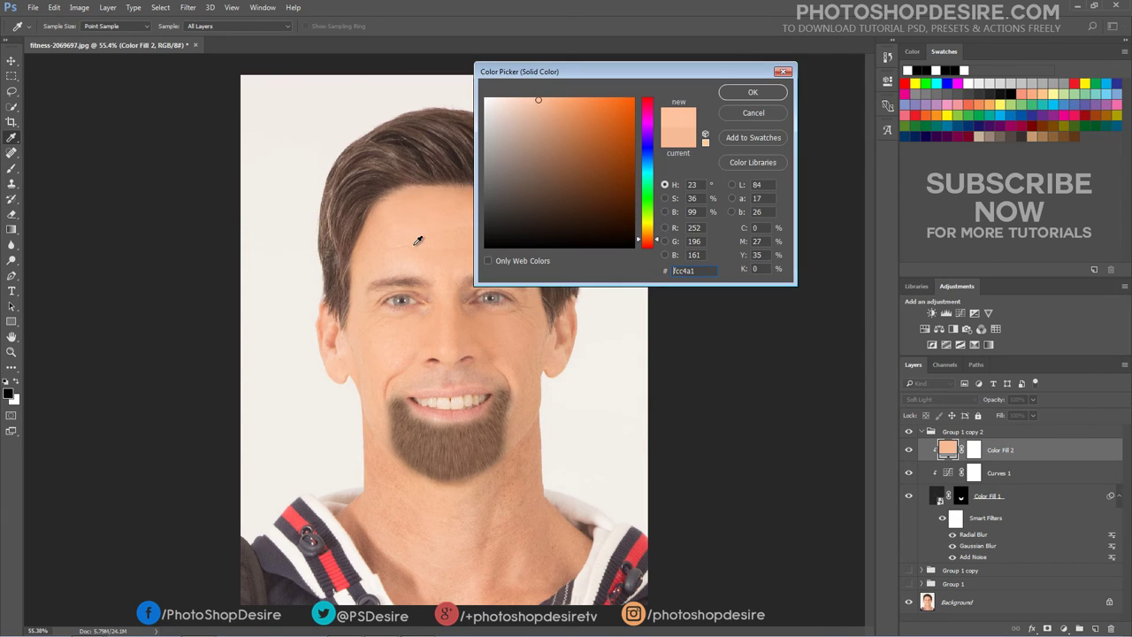
pyautogui.click(375, 329)
pyautogui.click(374, 350)
pyautogui.click(735, 94)
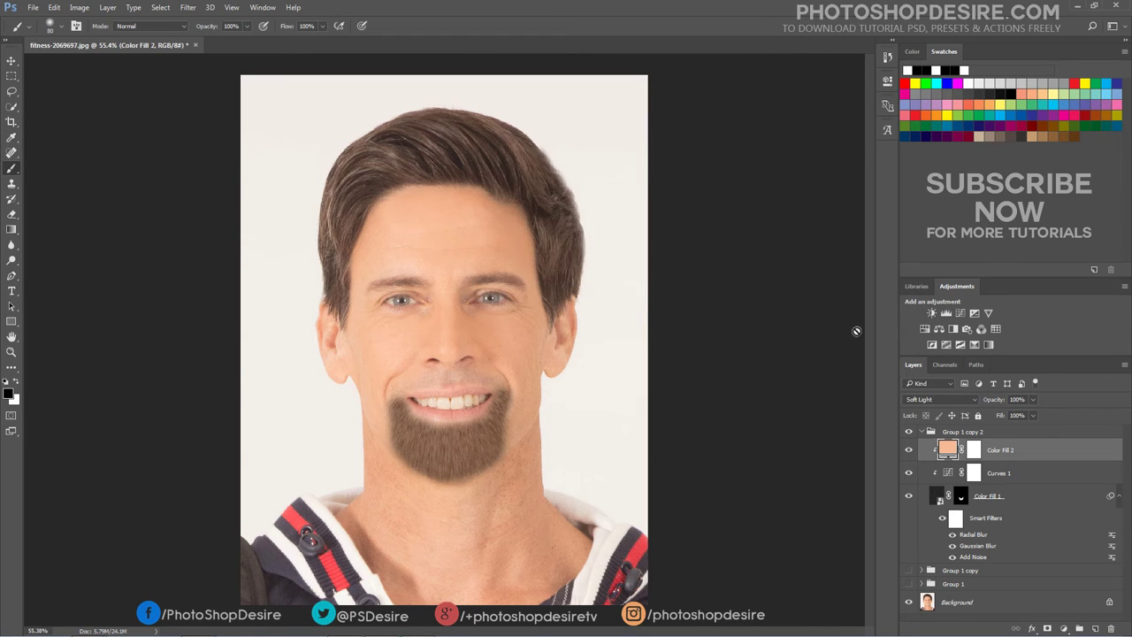
# Preview the thick moustache, thin moustache and goatee variants one at a time, then hide all three
pyautogui.click(921, 432)
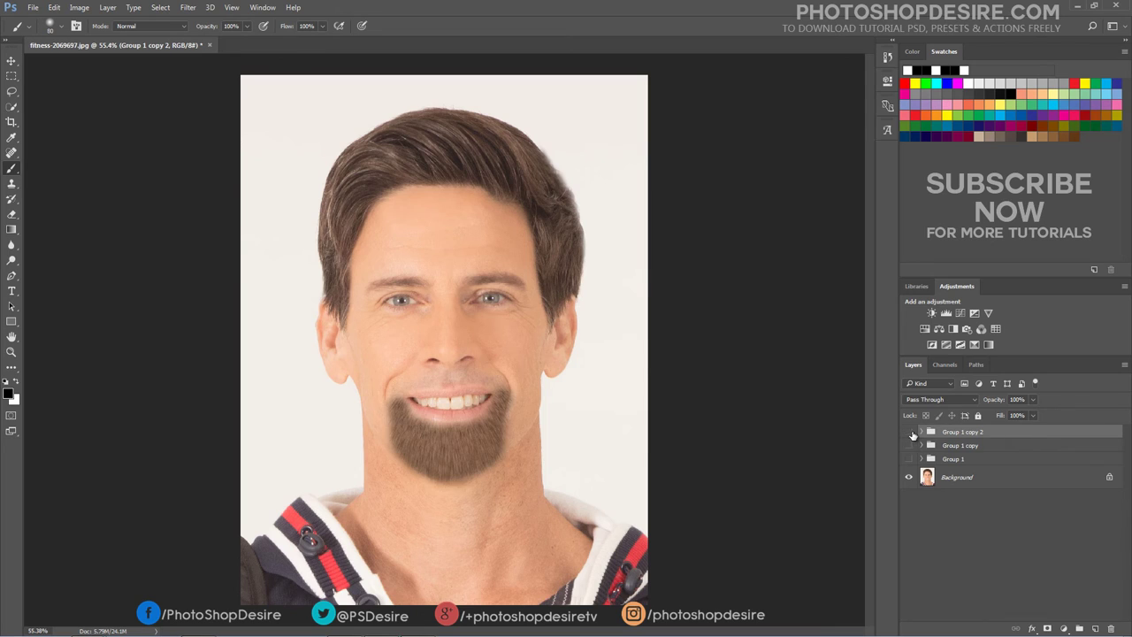
pyautogui.click(909, 431)
pyautogui.click(908, 459)
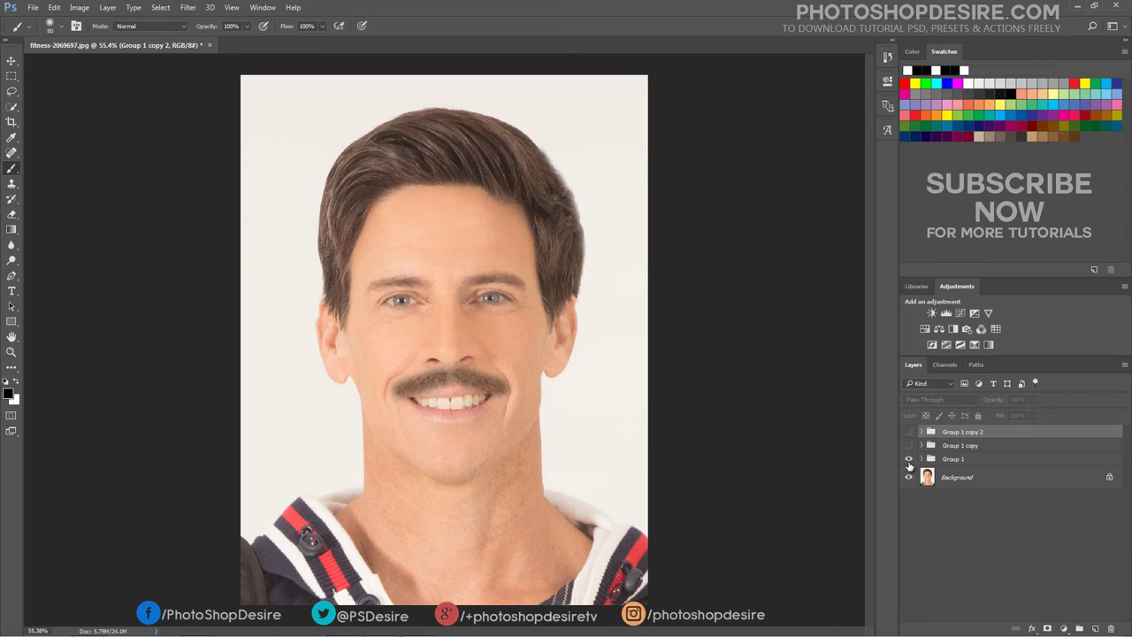
pyautogui.click(908, 460)
pyautogui.click(908, 445)
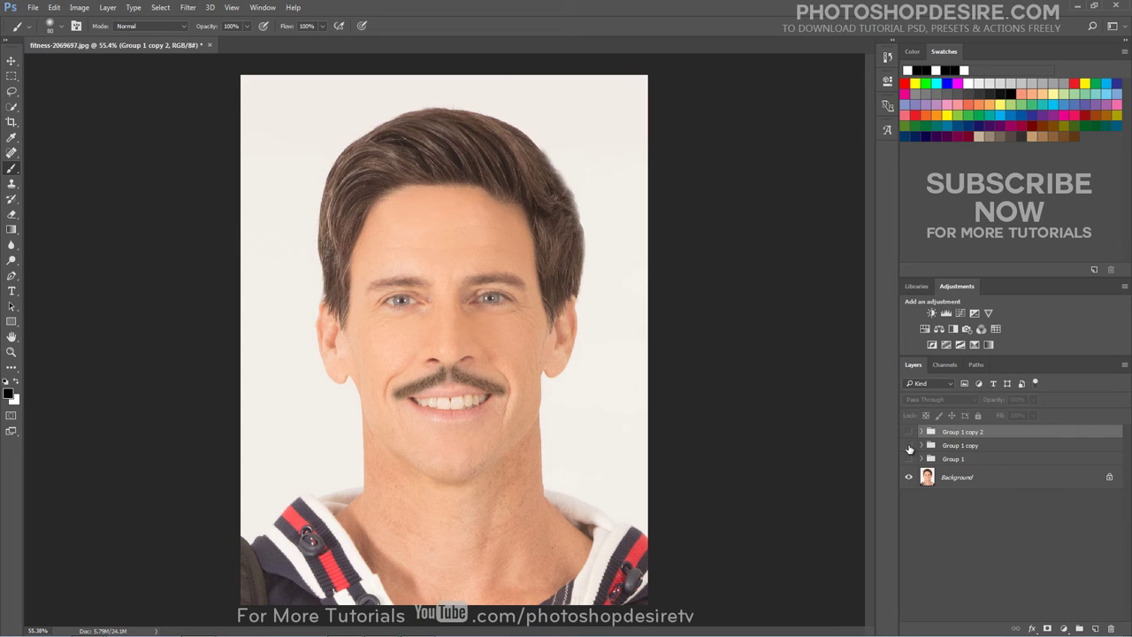
pyautogui.click(908, 446)
pyautogui.click(909, 432)
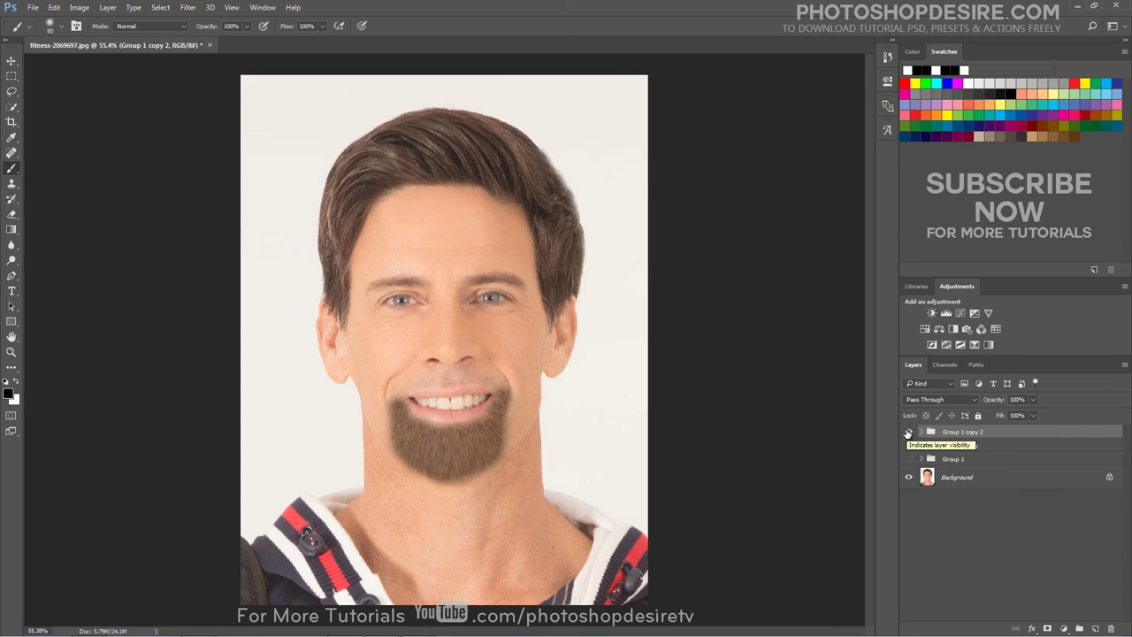
pyautogui.click(908, 432)
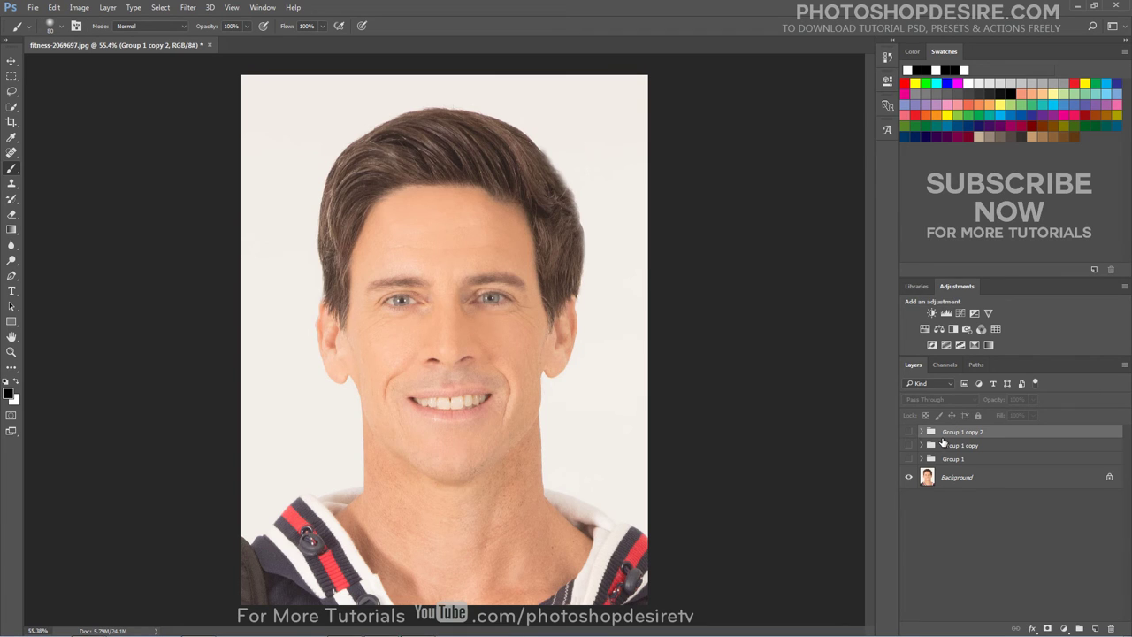
# Duplicate the goatee group as Group 1 copy 3 and reset its Color Fill 1 to a black mask
pyautogui.hotkey('ctrl', 'j')
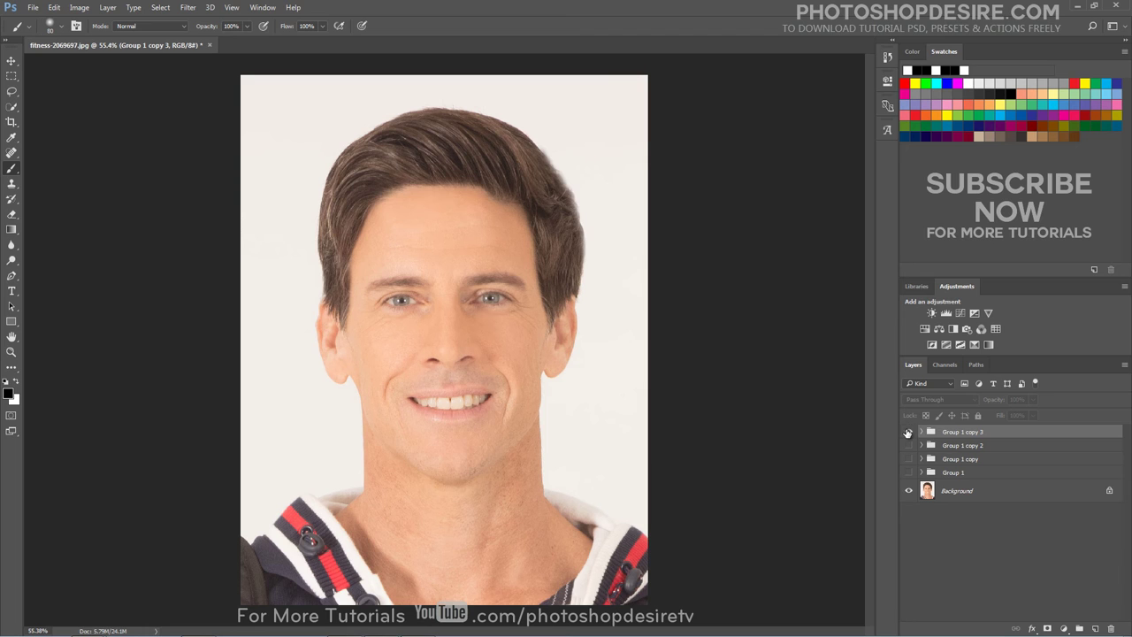
pyautogui.click(909, 431)
pyautogui.click(920, 431)
pyautogui.rightClick(972, 502)
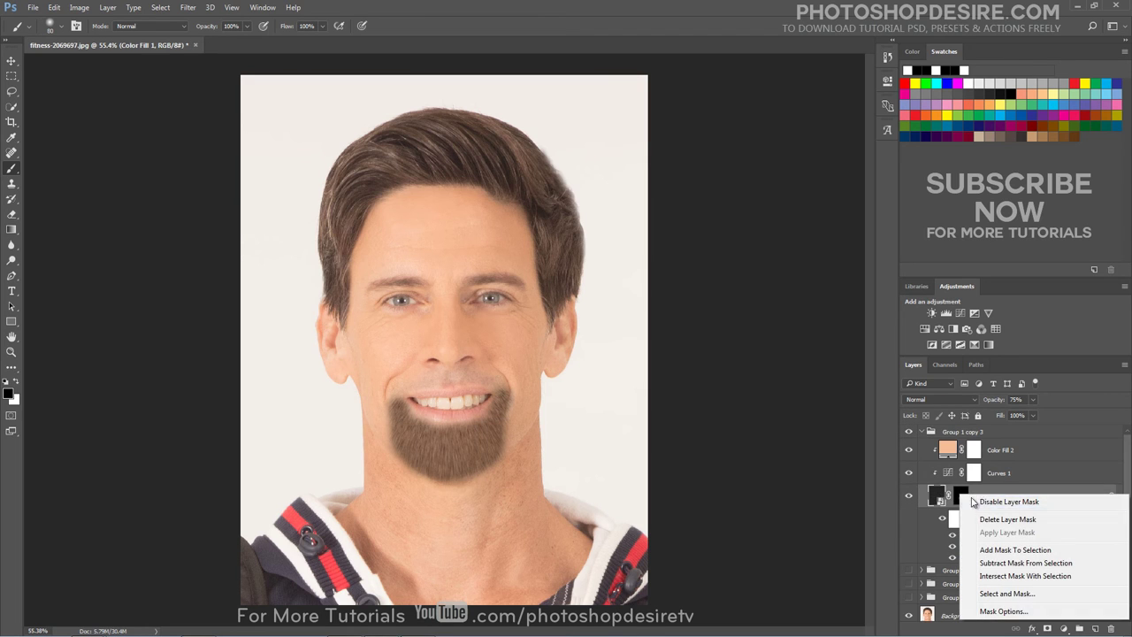
pyautogui.click(973, 519)
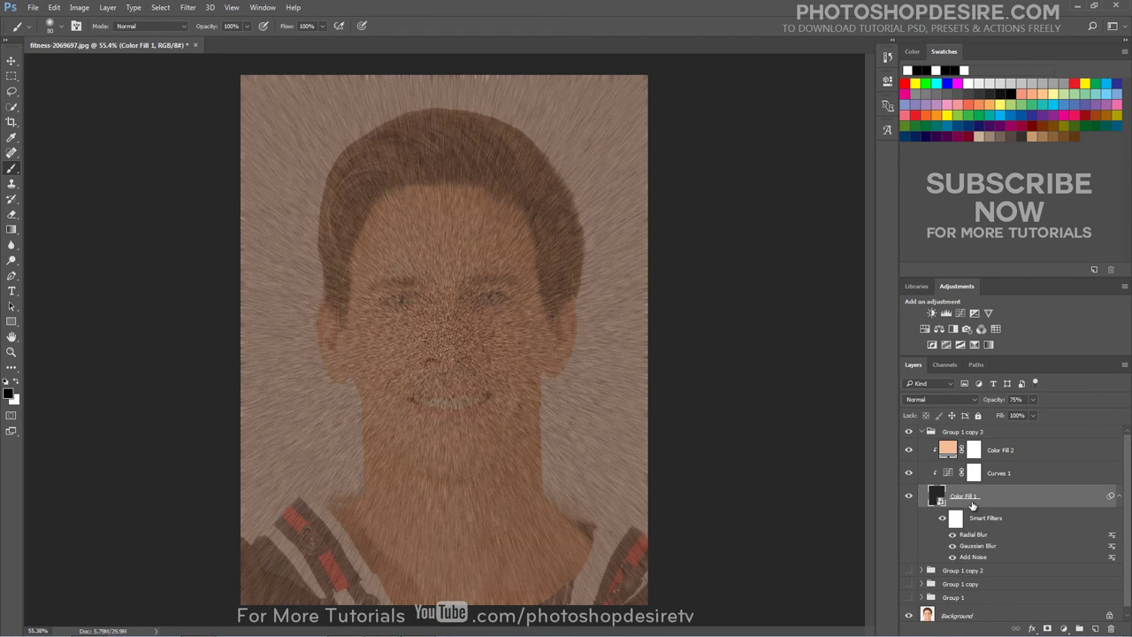
pyautogui.keyDown('alt'); pyautogui.click(1046, 627); pyautogui.keyUp('alt')
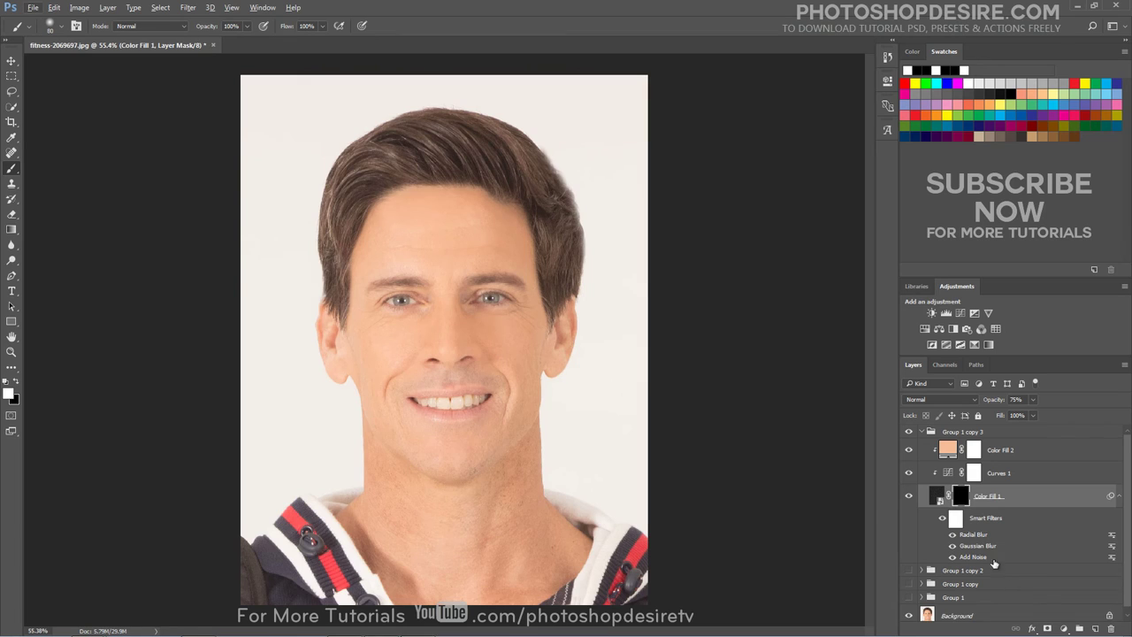
# Paint hair strips down both mouth corners to the chin and across the upper lip
pyautogui.click(398, 403)
pyautogui.moveTo(397, 405); pyautogui.dragTo(400, 449)
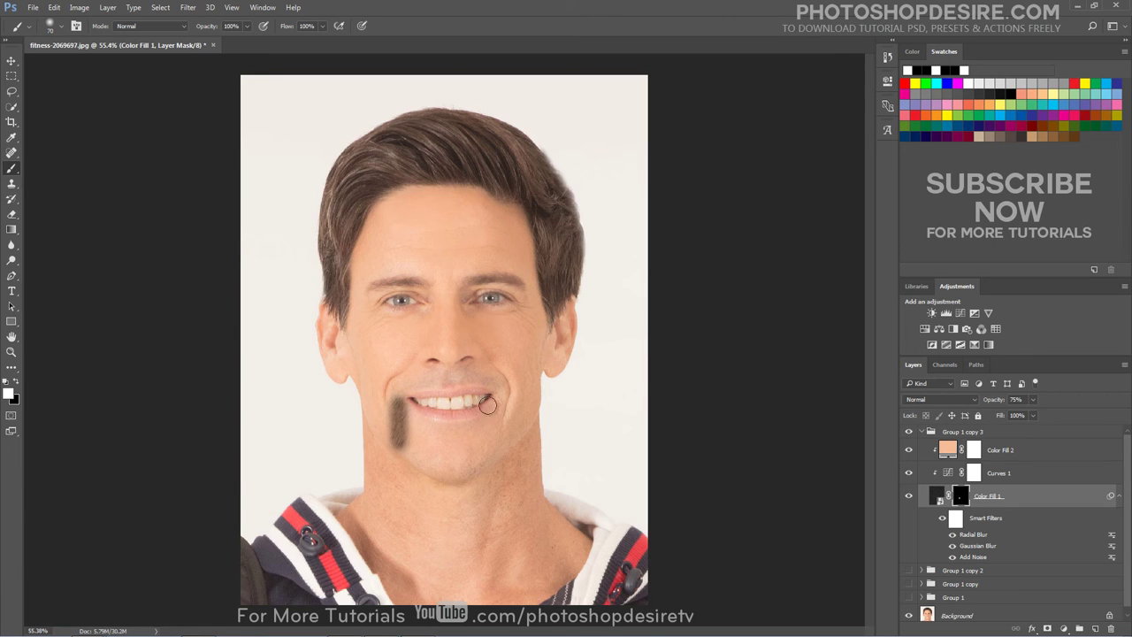
pyautogui.moveTo(499, 399); pyautogui.dragTo(498, 449)
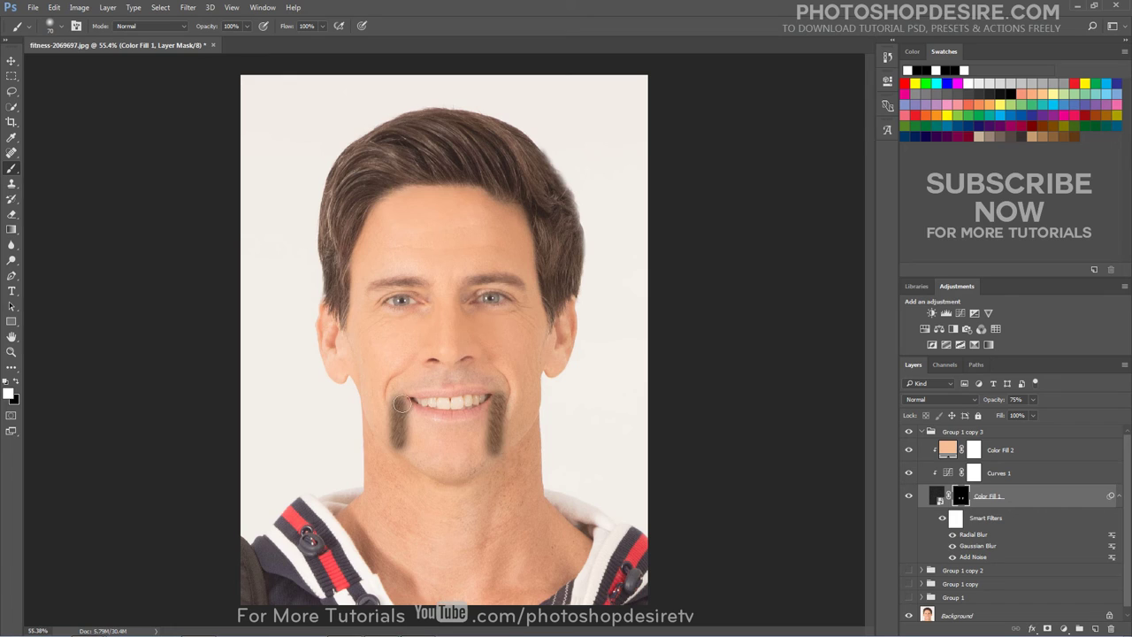
pyautogui.hotkey('ctrl', 'z')
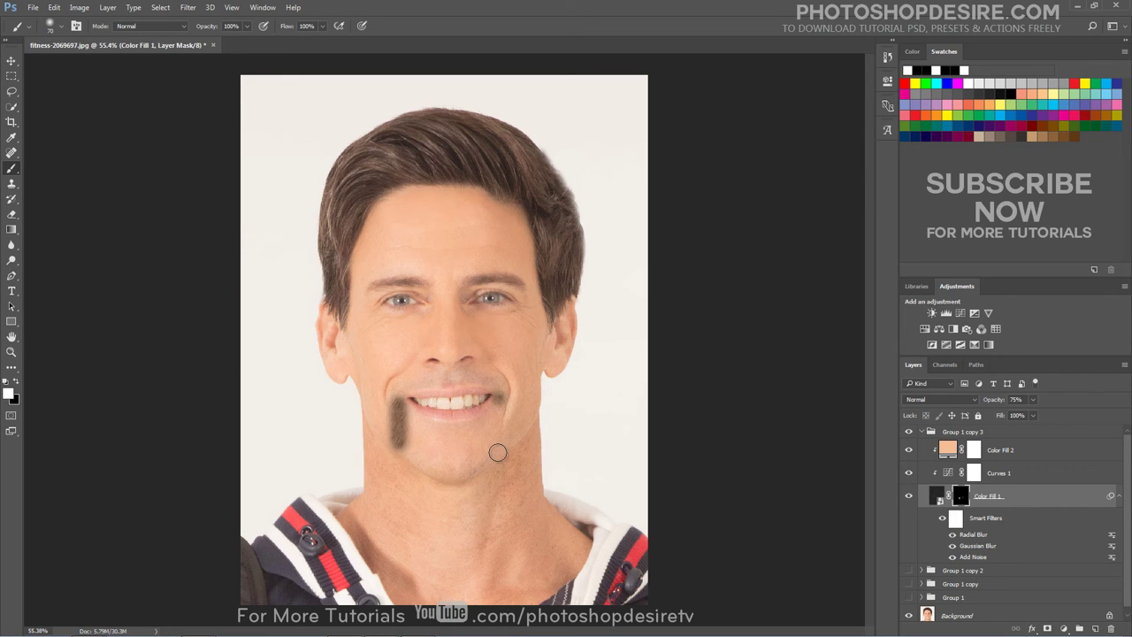
pyautogui.click(497, 452)
pyautogui.moveTo(502, 402); pyautogui.dragTo(495, 452)
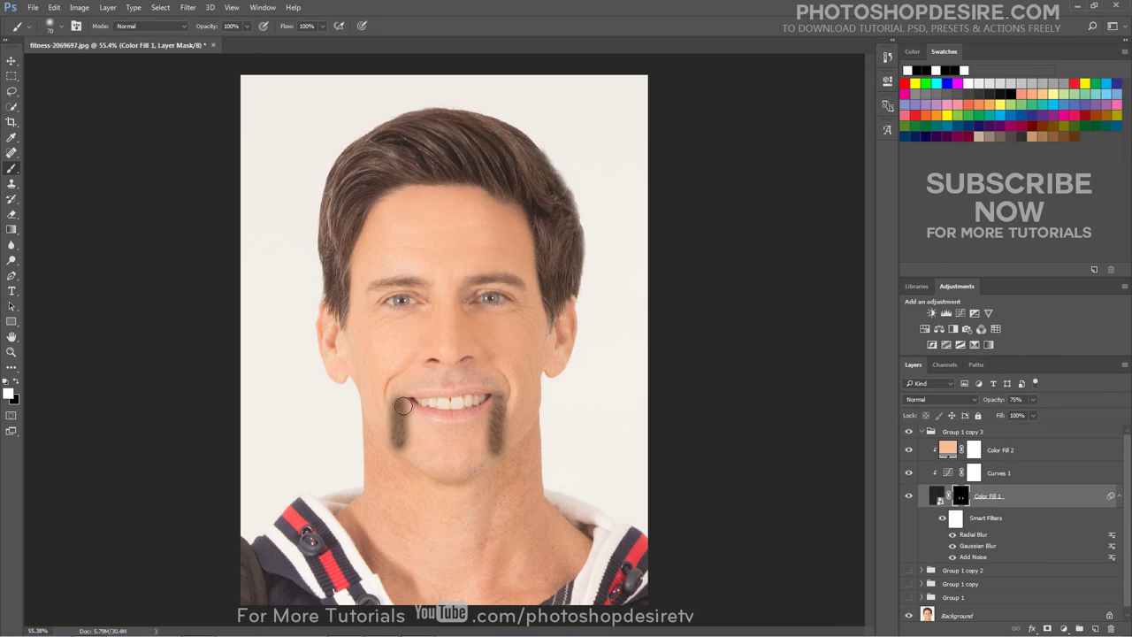
pyautogui.moveTo(402, 389)
pyautogui.mouseDown()
pyautogui.moveTo(477, 378)
pyautogui.moveTo(500, 394)
pyautogui.mouseUp()
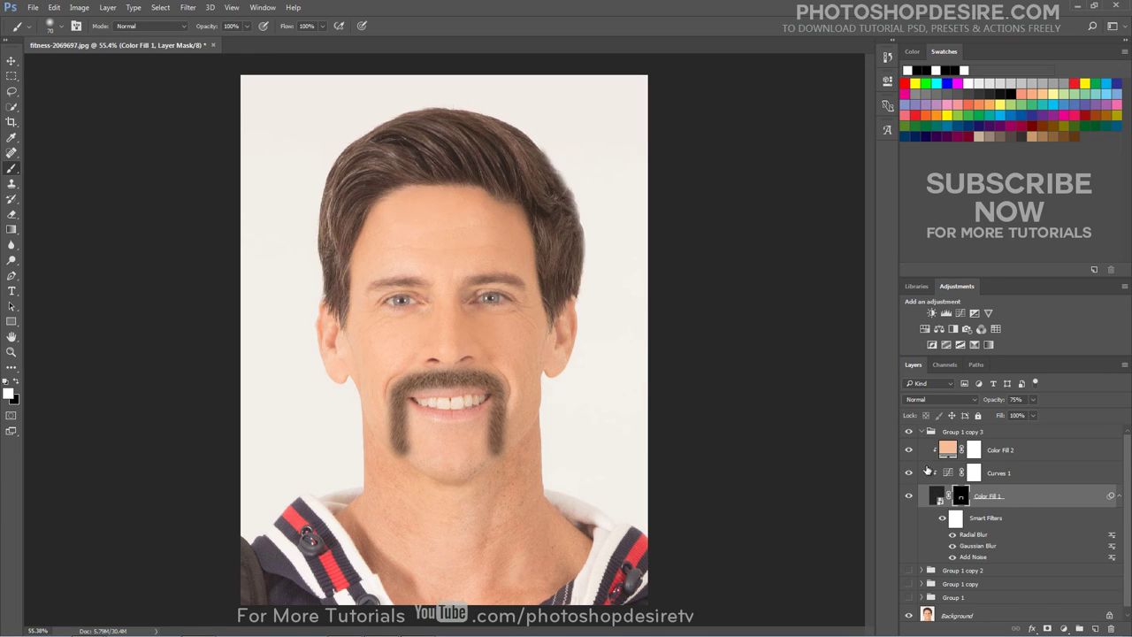
# Turn on Group 1, Group 1 copy, Group 1 copy 2 and Group 1 copy 3 together
pyautogui.click(920, 433)
pyautogui.click(909, 432)
pyautogui.click(910, 432)
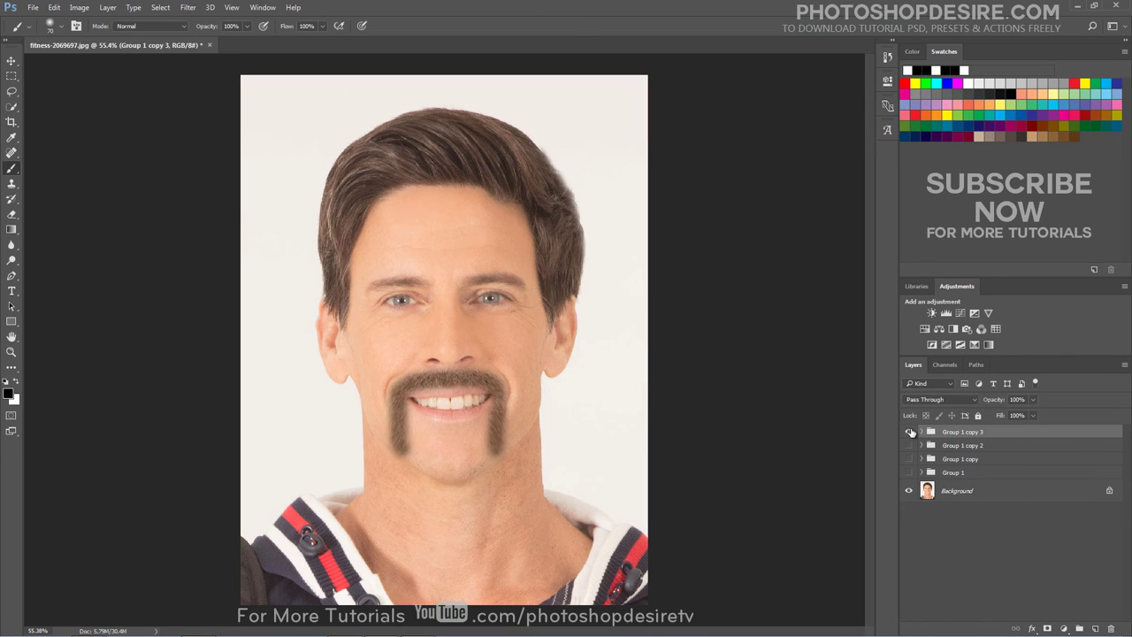
pyautogui.click(909, 432)
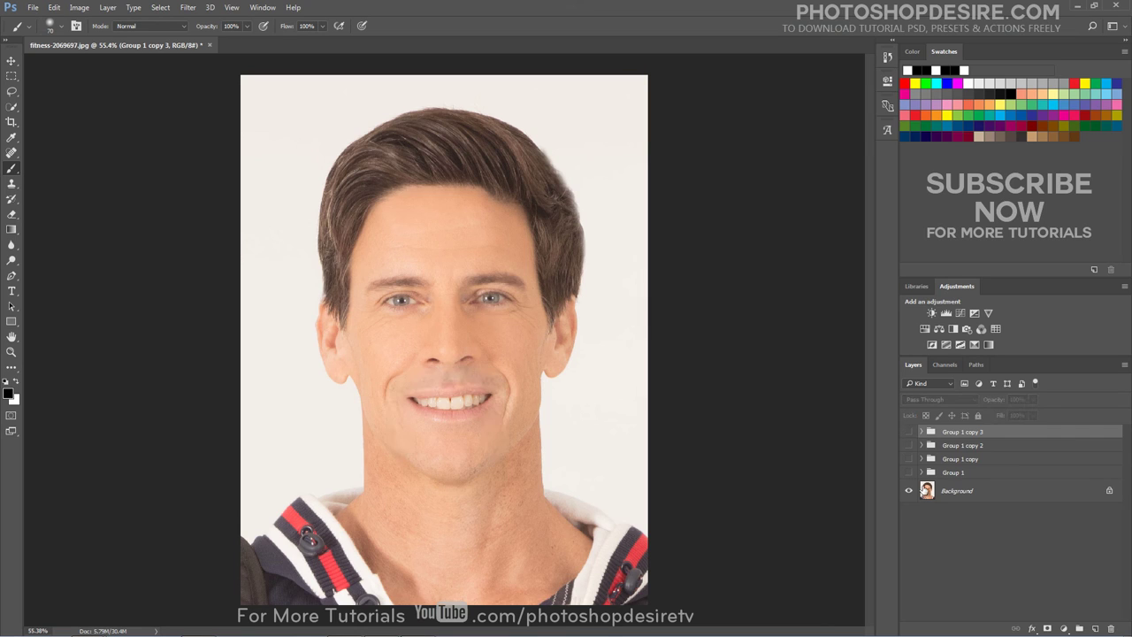
pyautogui.click(908, 473)
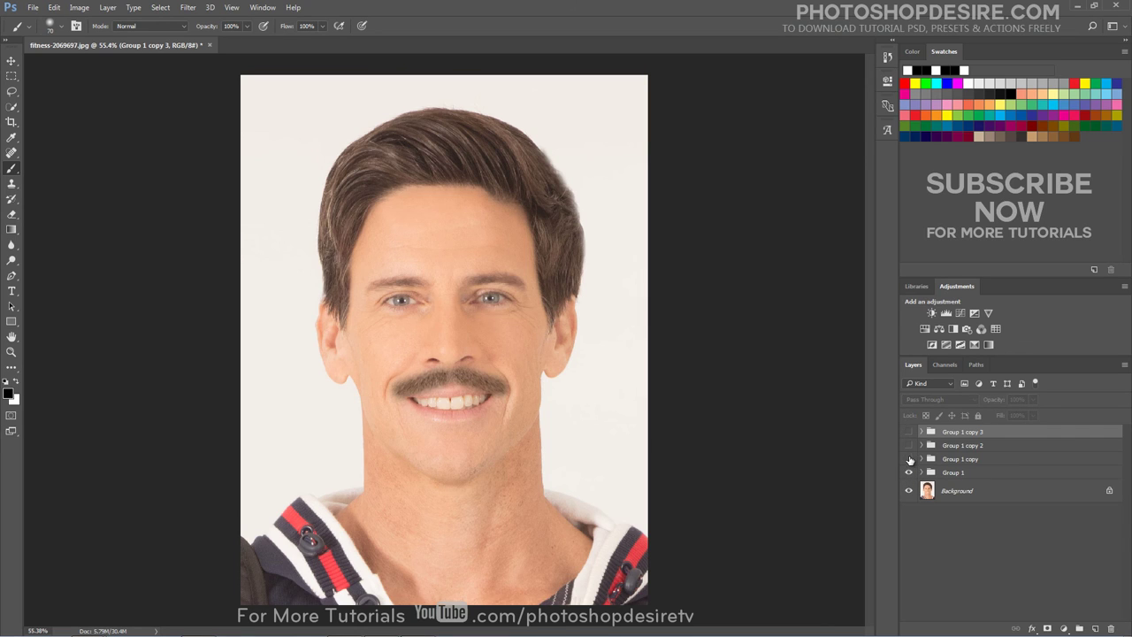
pyautogui.click(909, 459)
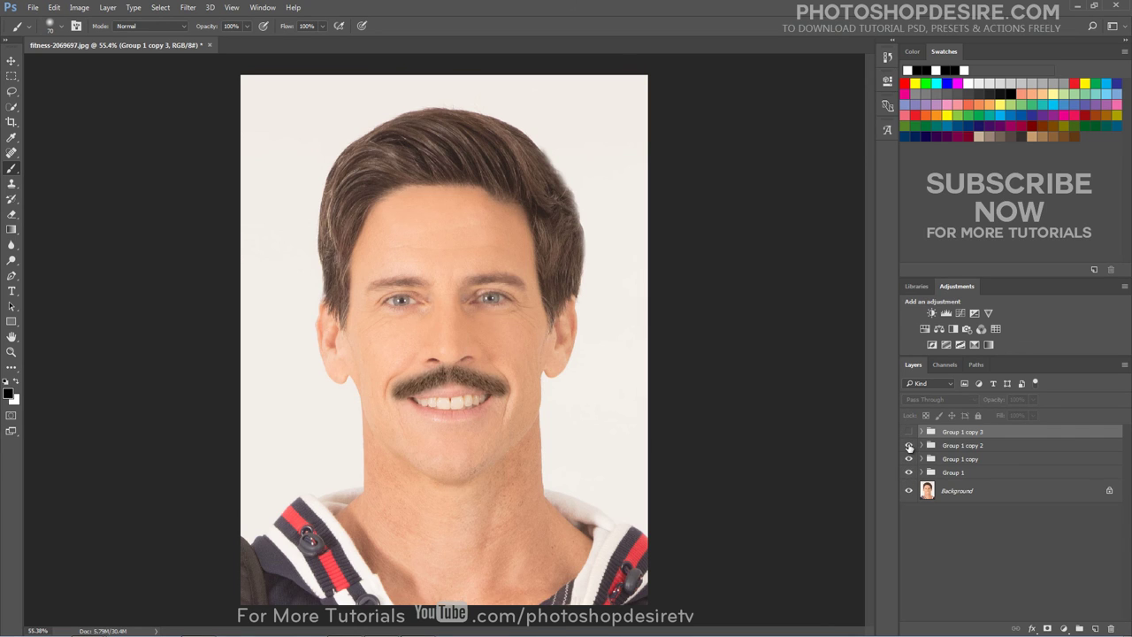
pyautogui.click(909, 446)
pyautogui.click(910, 432)
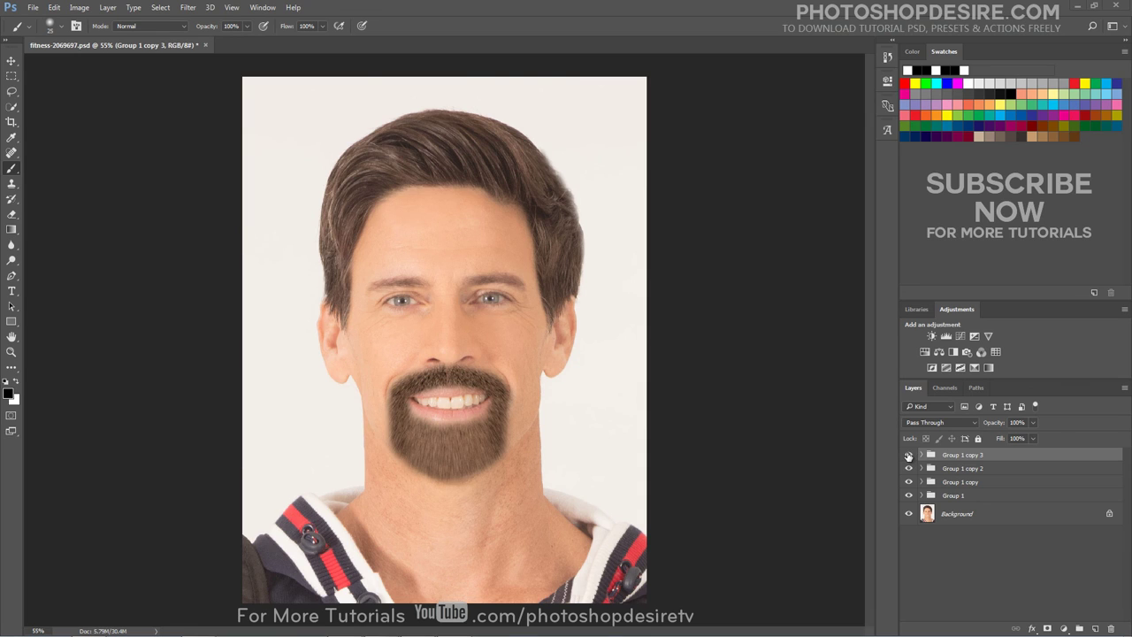
# After toggling the horseshoe and goatee groups to compare, set the goatee group's opacity to 50%
pyautogui.click(908, 454)
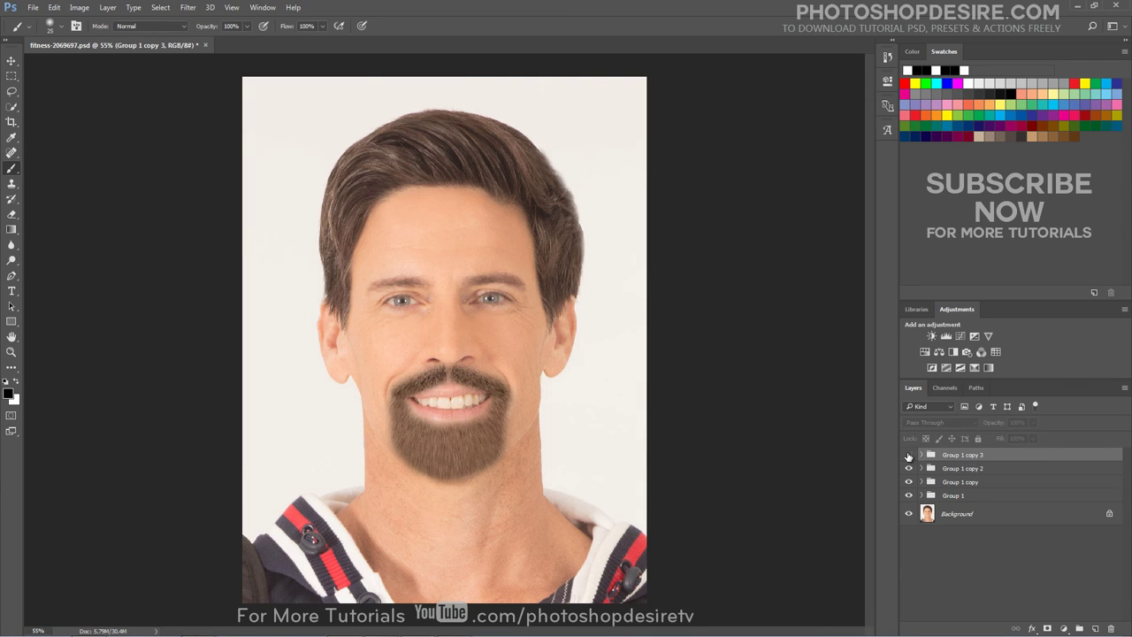
pyautogui.click(909, 455)
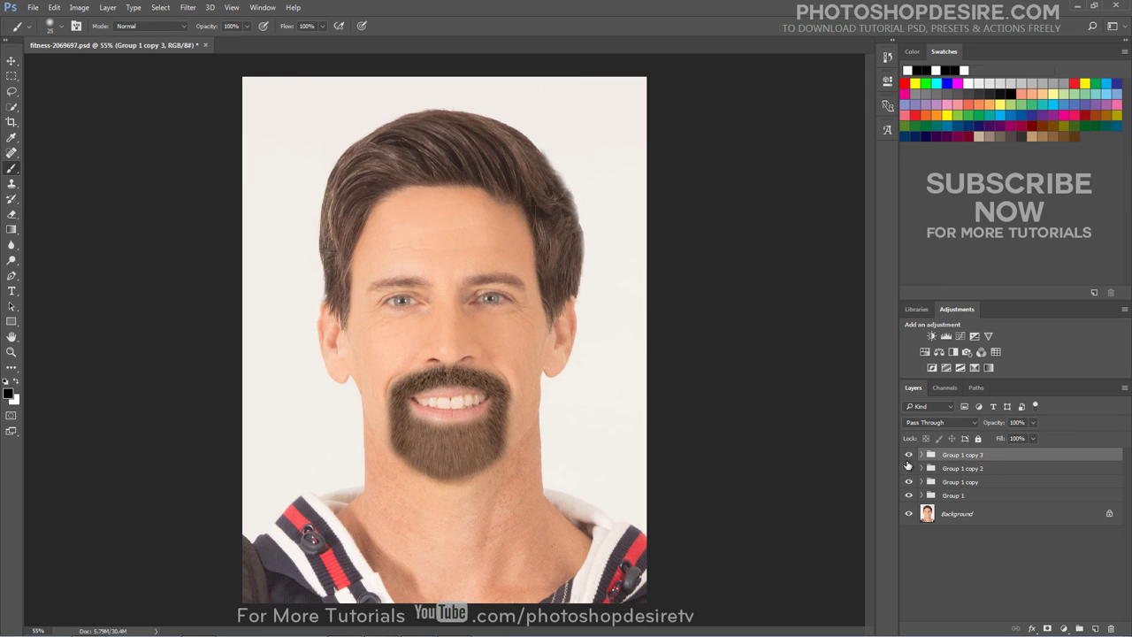
pyautogui.click(909, 468)
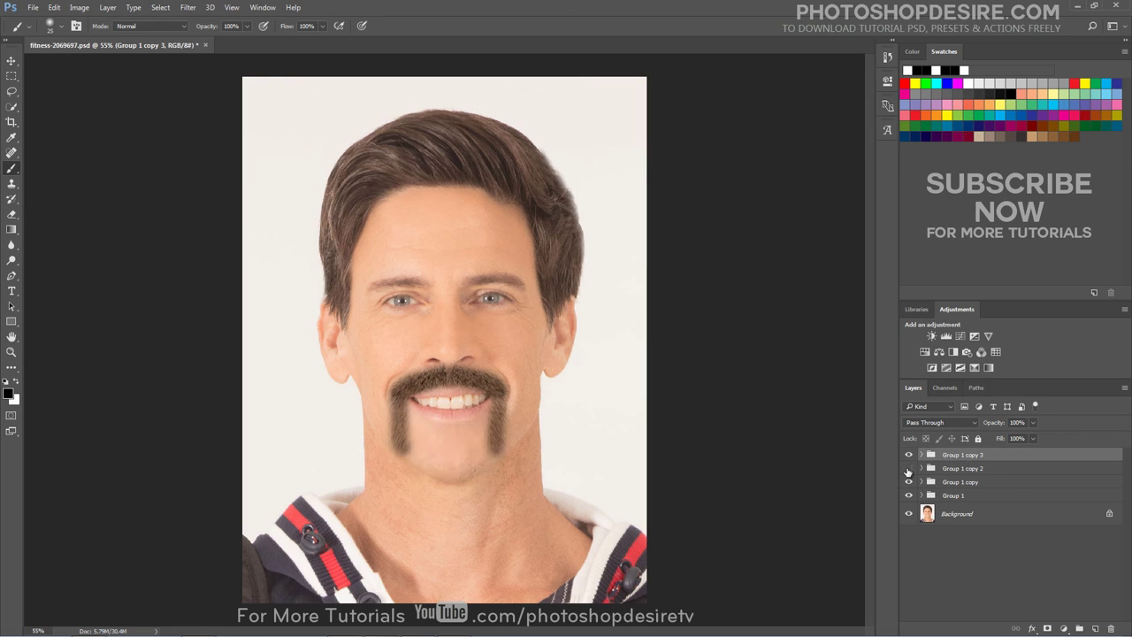
pyautogui.click(908, 470)
pyautogui.click(976, 470)
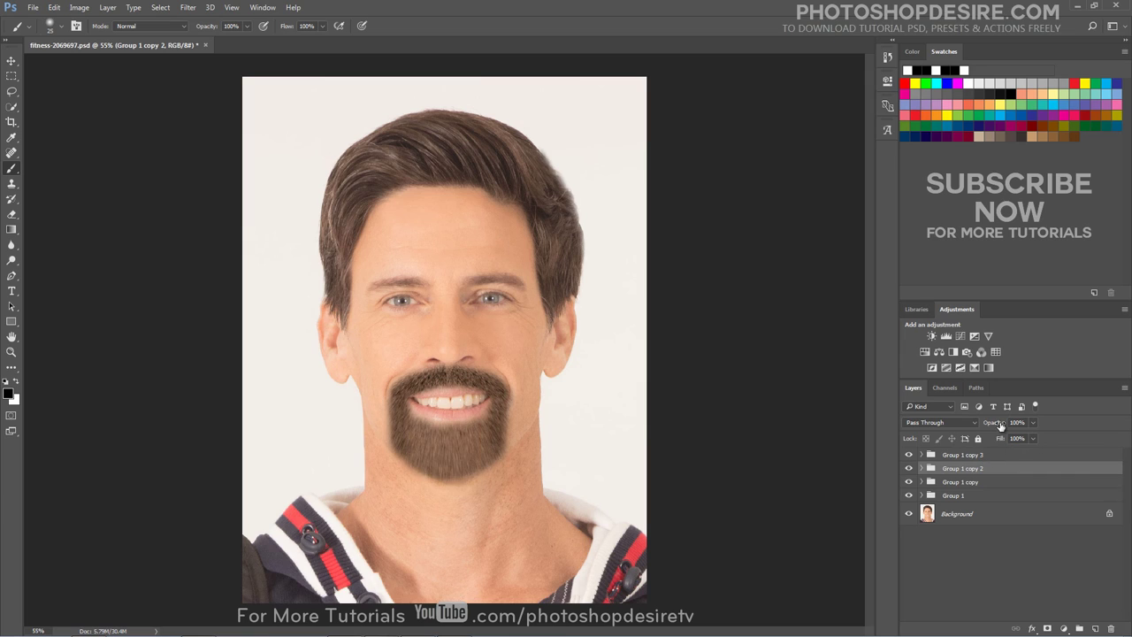
pyautogui.moveTo(999, 426); pyautogui.dragTo(968, 423)
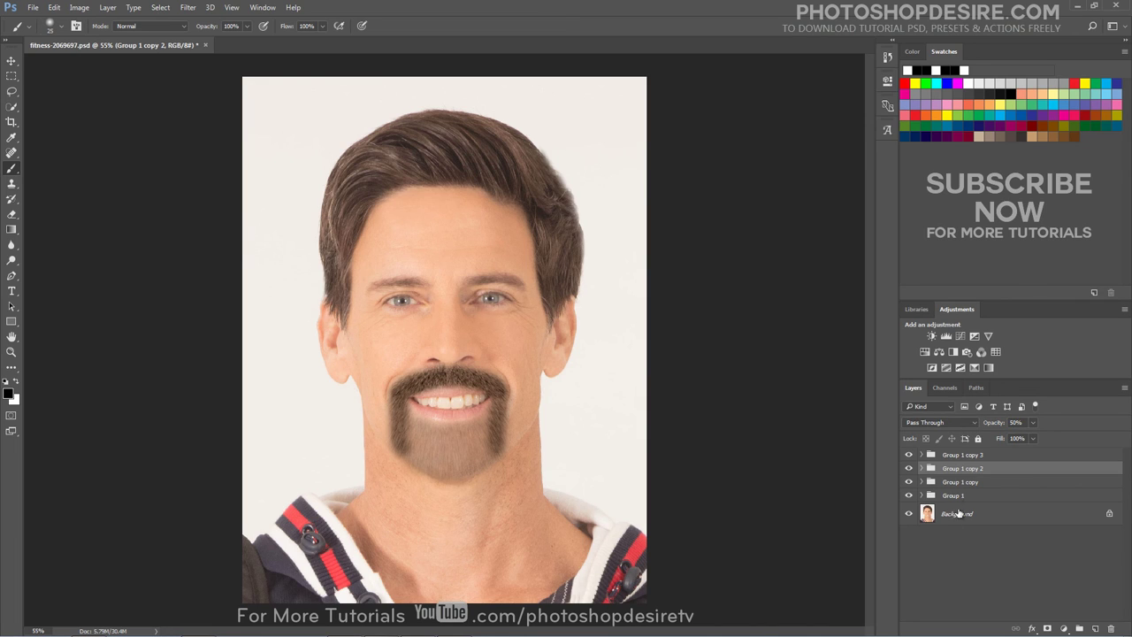
# Hide the Group 1 copy moustache and briefly toggle Group 1 to compare
pyautogui.click(908, 481)
pyautogui.click(908, 495)
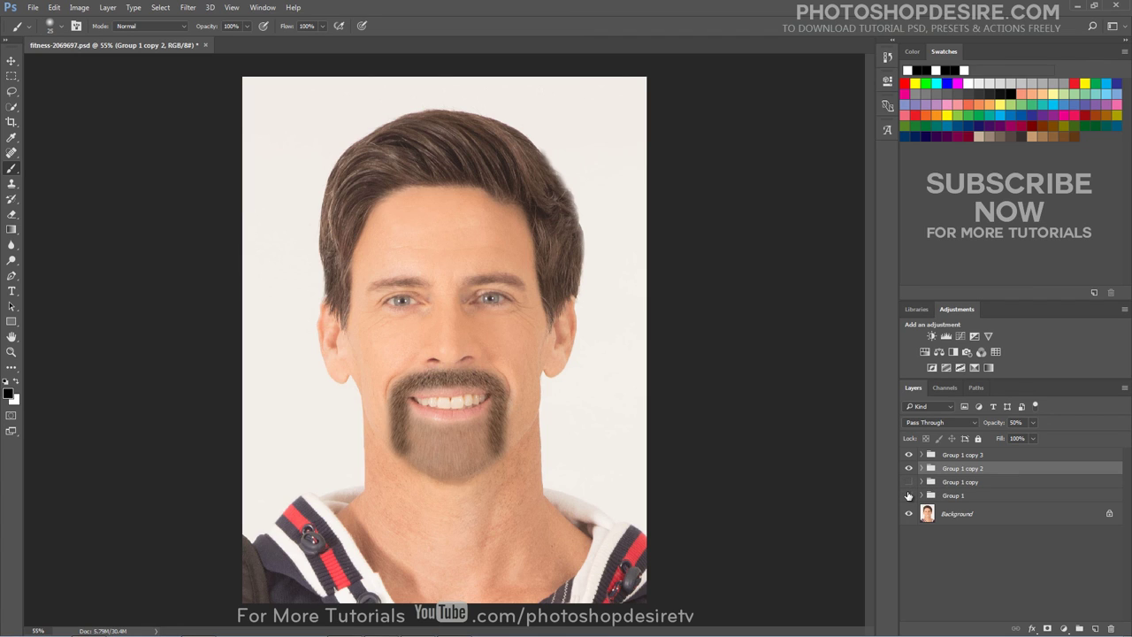
pyautogui.click(908, 495)
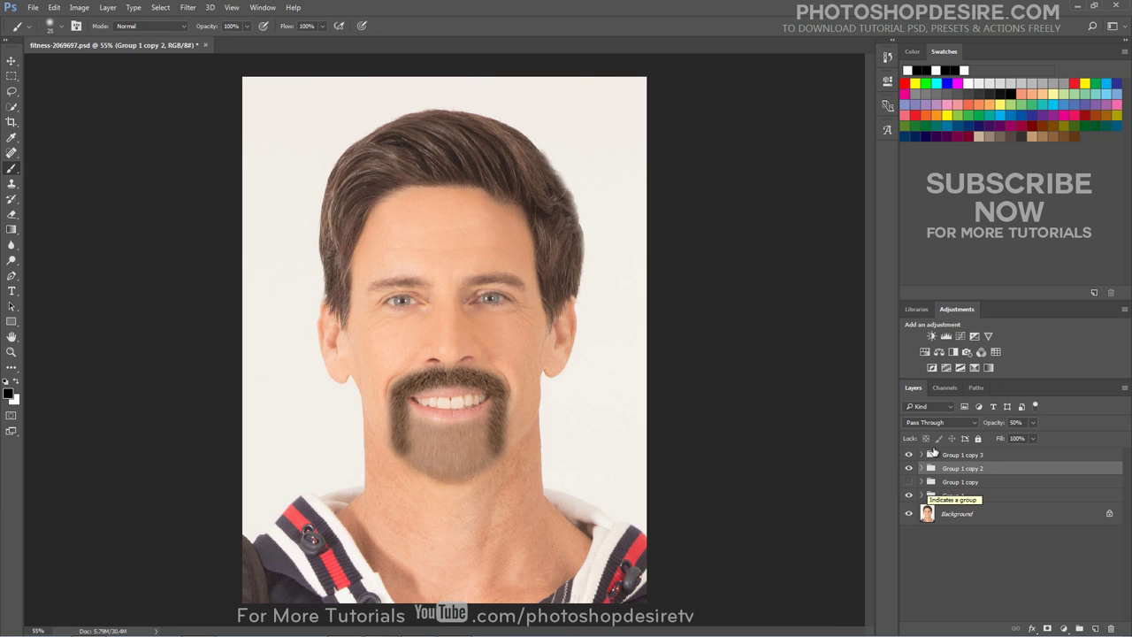
pyautogui.keyDown('alt'); pyautogui.click(909, 518); pyautogui.keyUp('alt')
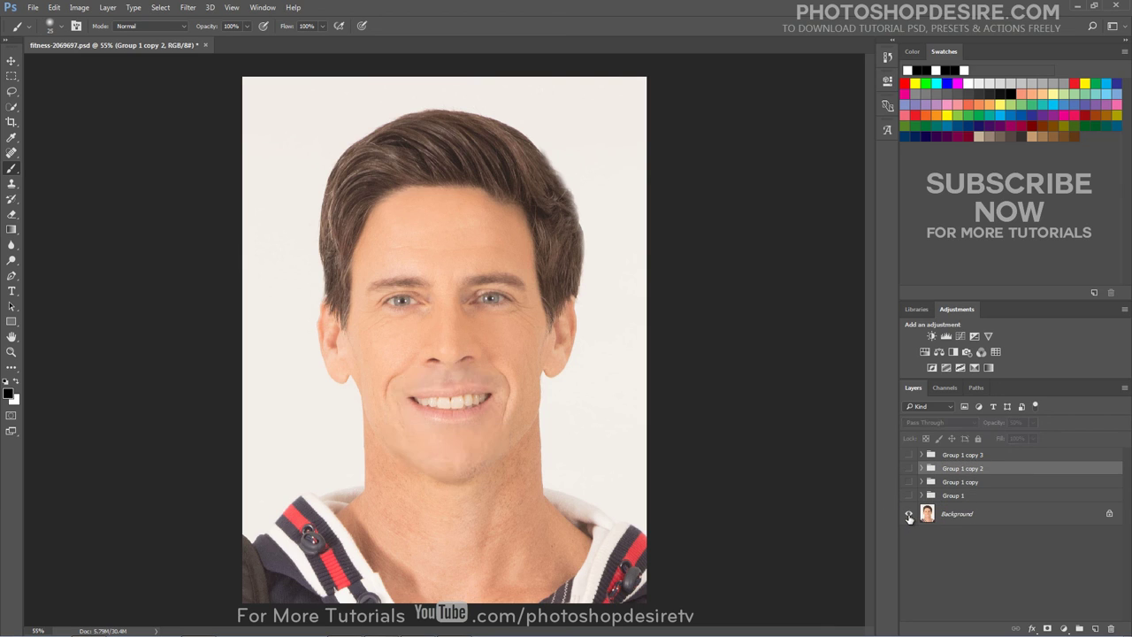
pyautogui.keyDown('alt'); pyautogui.click(909, 518); pyautogui.keyUp('alt')
pyautogui.keyDown('alt'); pyautogui.click(909, 519); pyautogui.keyUp('alt')
pyautogui.keyDown('alt'); pyautogui.click(909, 519); pyautogui.keyUp('alt')
pyautogui.keyDown('alt'); pyautogui.click(909, 518); pyautogui.keyUp('alt')
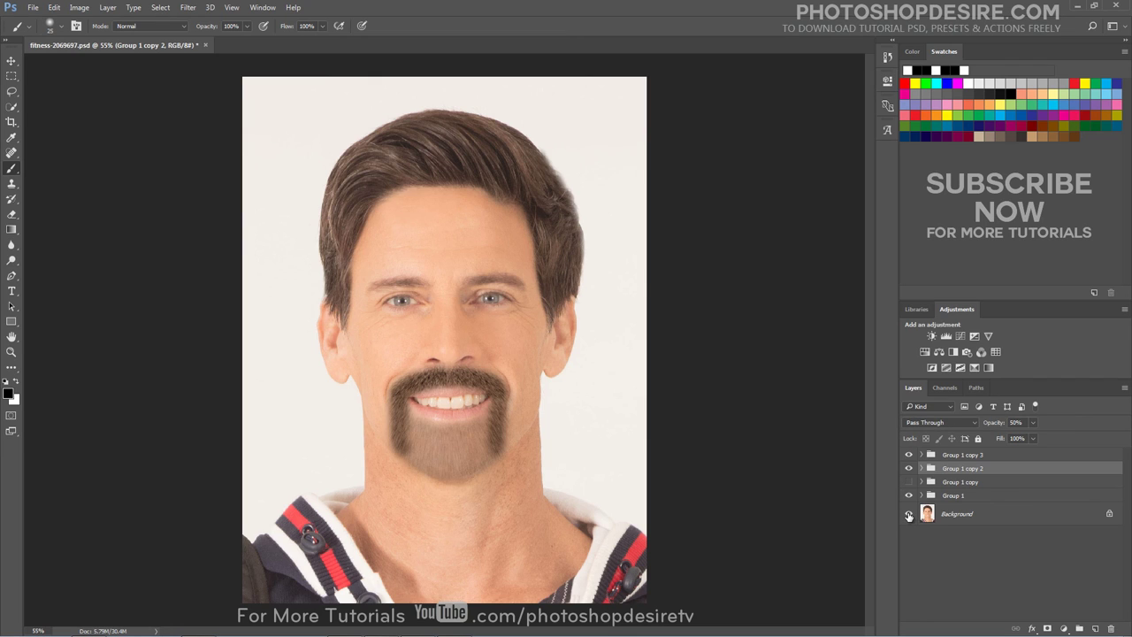